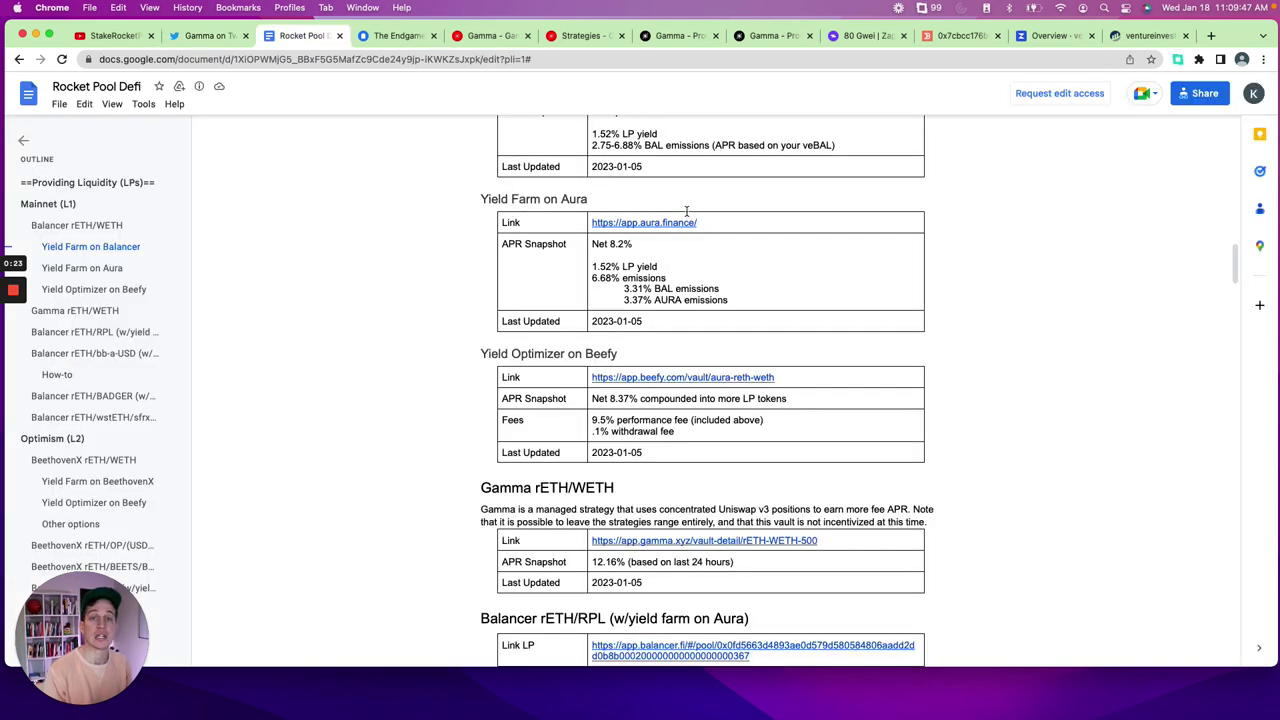
Scroll the Rocket Pool guide to its Table of Contents, then switch to Gamma's rETH-ETH Twitter thread
{"action": "scroll", "coordinate": [930, 235], "scroll_direction": "up", "scroll_amount": 5}
{"action": "scroll", "coordinate": [937, 237], "scroll_direction": "up", "scroll_amount": 10}
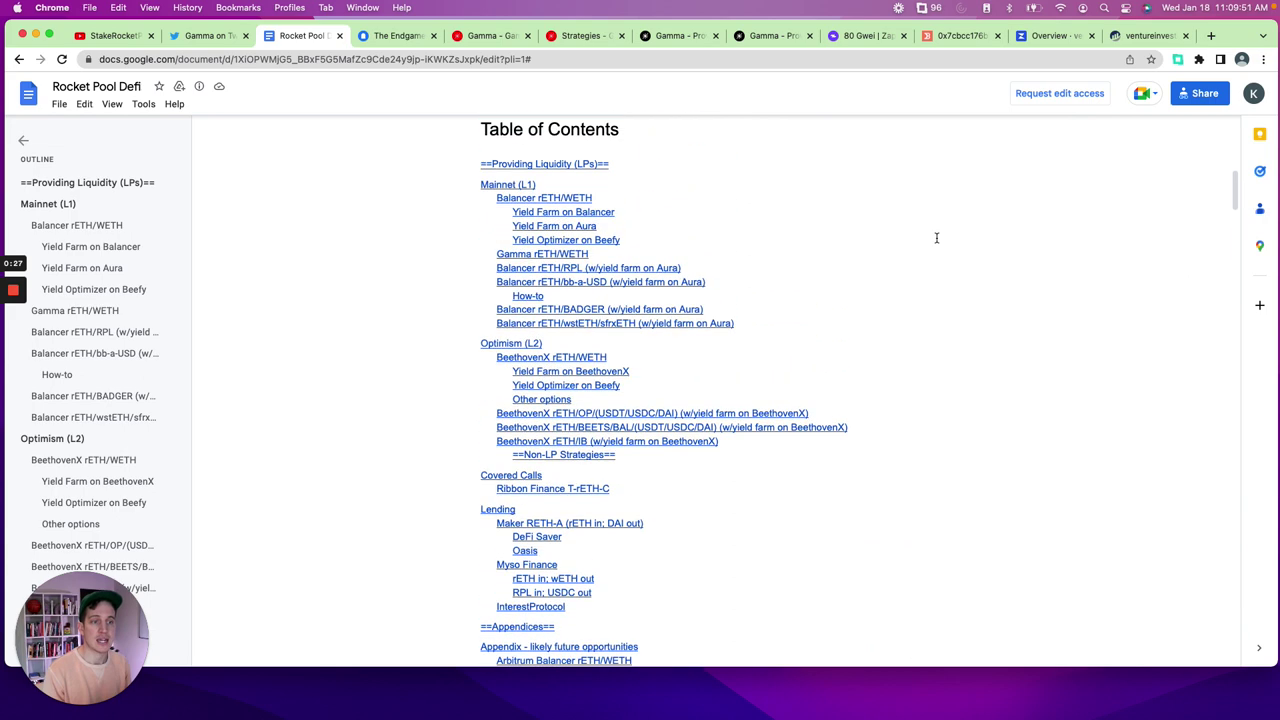
{"action": "scroll", "coordinate": [937, 237], "scroll_direction": "down", "scroll_amount": 1}
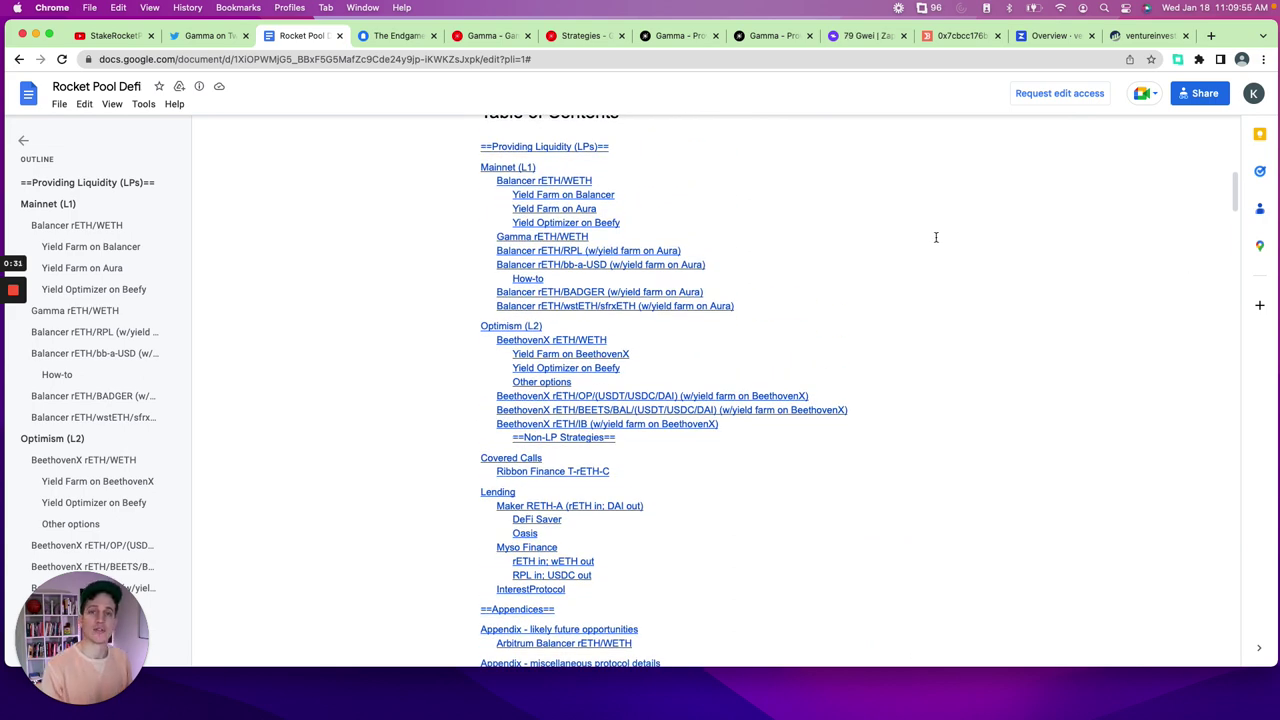
{"action": "left_click", "coordinate": [222, 37]}
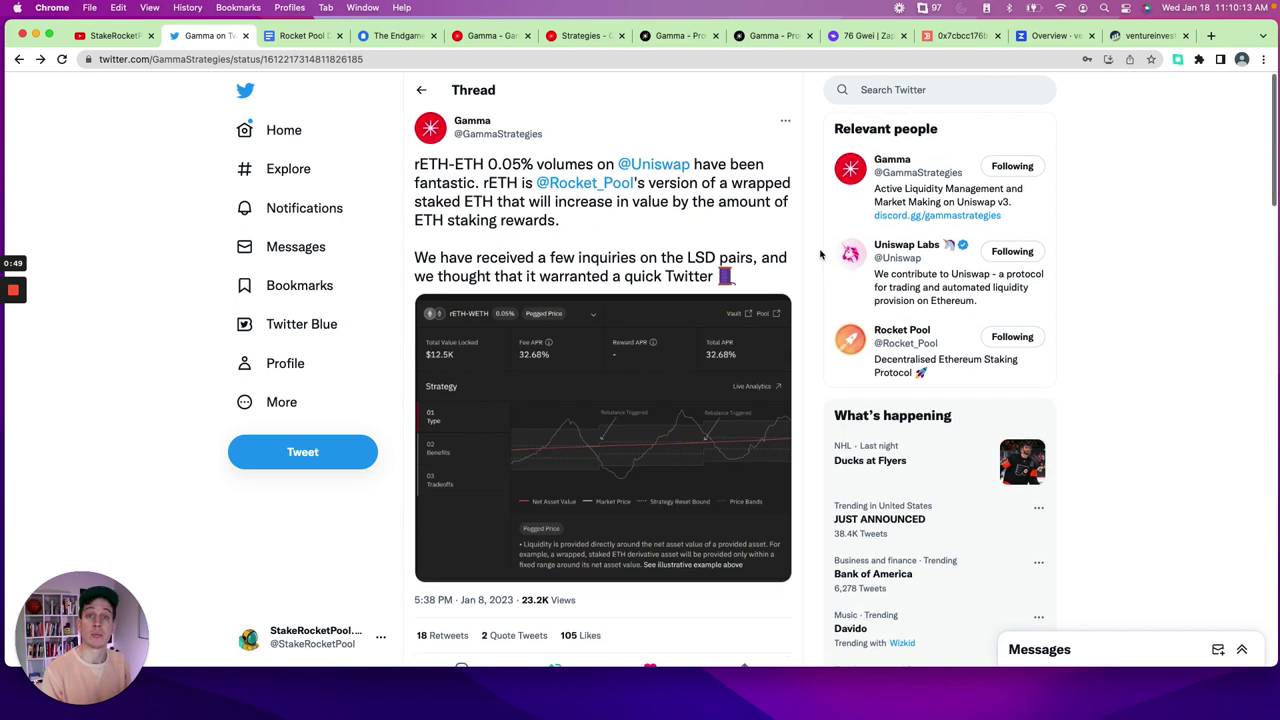
{"action": "scroll", "coordinate": [820, 255], "scroll_direction": "down", "scroll_amount": 5}
{"action": "scroll", "coordinate": [820, 255], "scroll_direction": "down", "scroll_amount": 5}
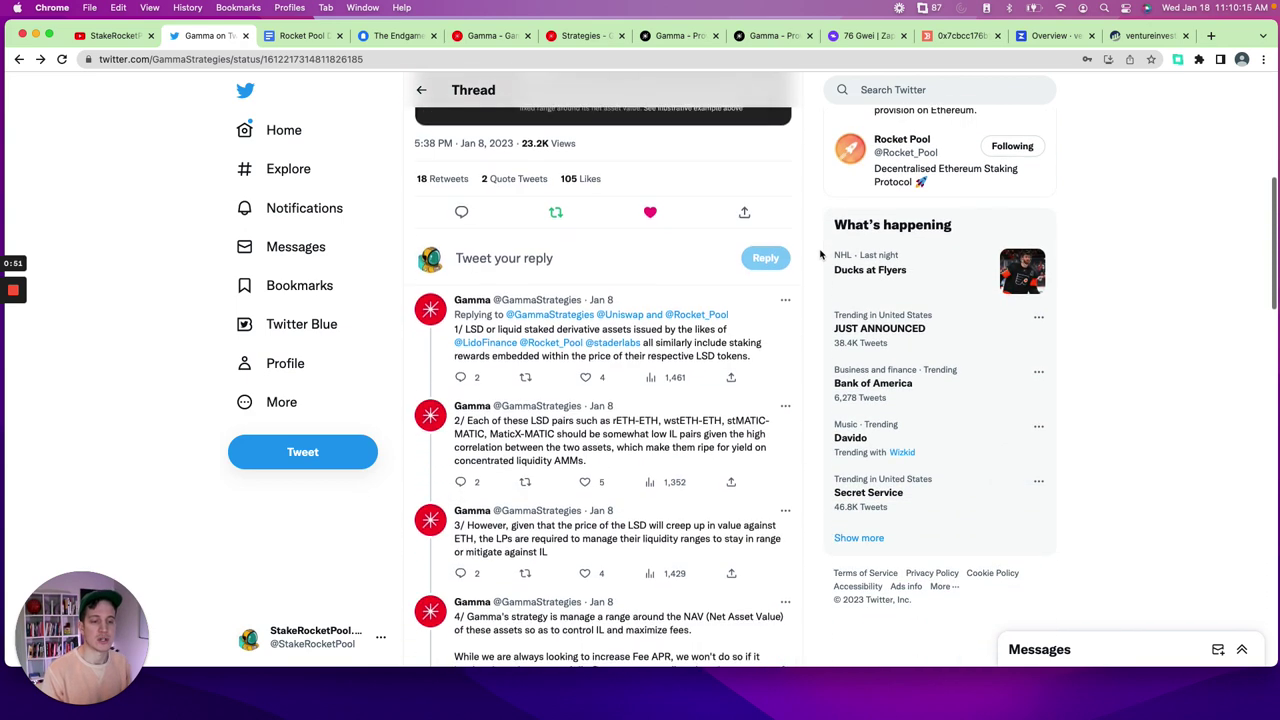
{"action": "scroll", "coordinate": [820, 255], "scroll_direction": "down", "scroll_amount": 1}
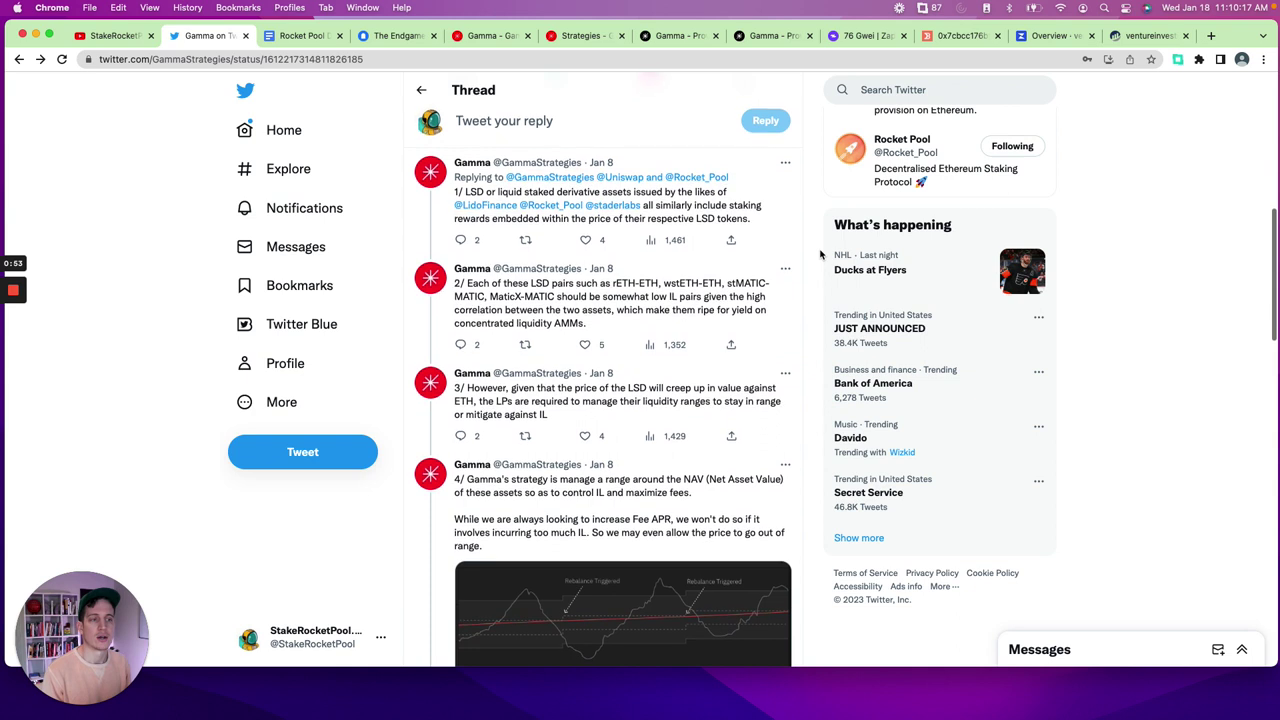
{"action": "scroll", "coordinate": [820, 255], "scroll_direction": "down", "scroll_amount": 1}
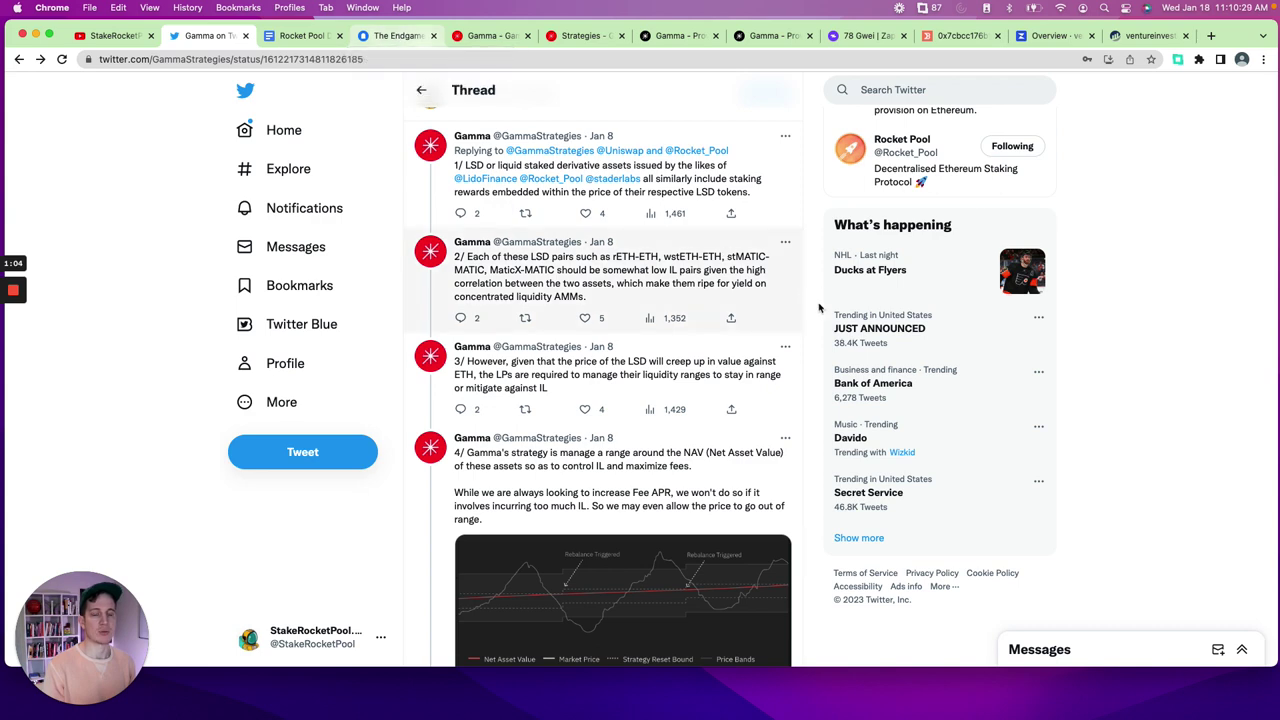
{"action": "scroll", "coordinate": [816, 308], "scroll_direction": "down", "scroll_amount": 5}
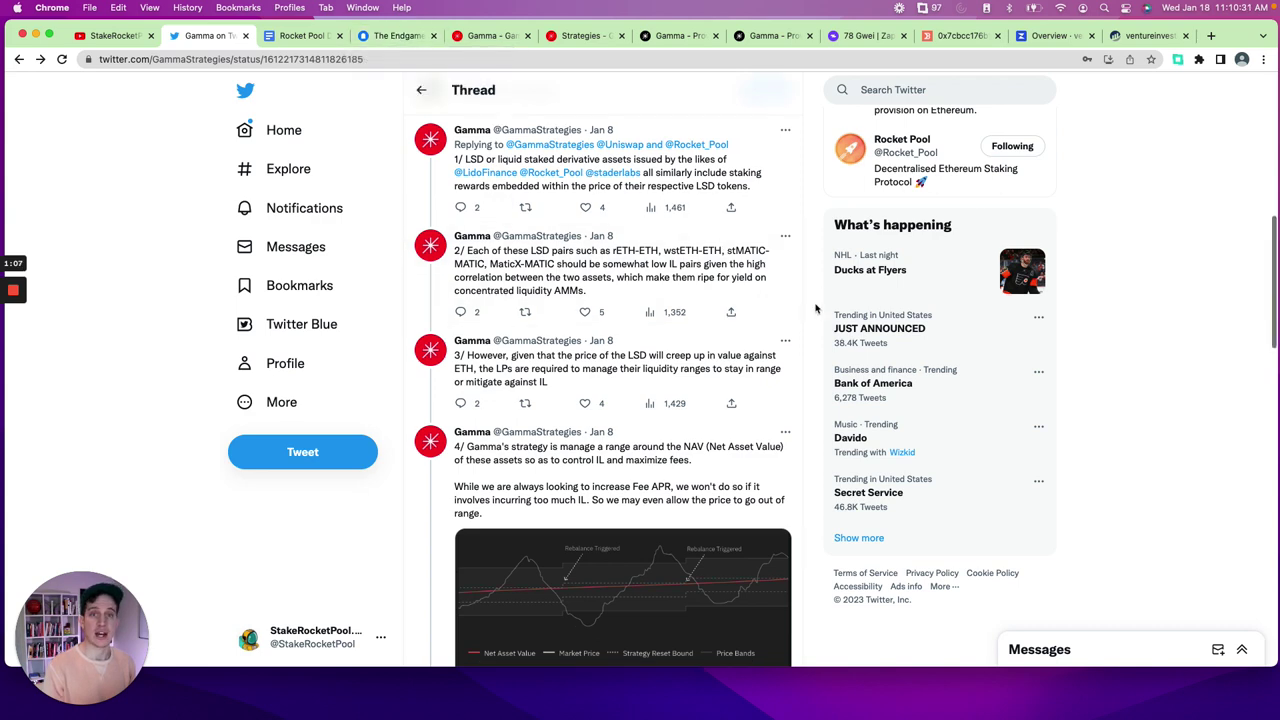
{"action": "scroll", "coordinate": [816, 308], "scroll_direction": "down", "scroll_amount": 2}
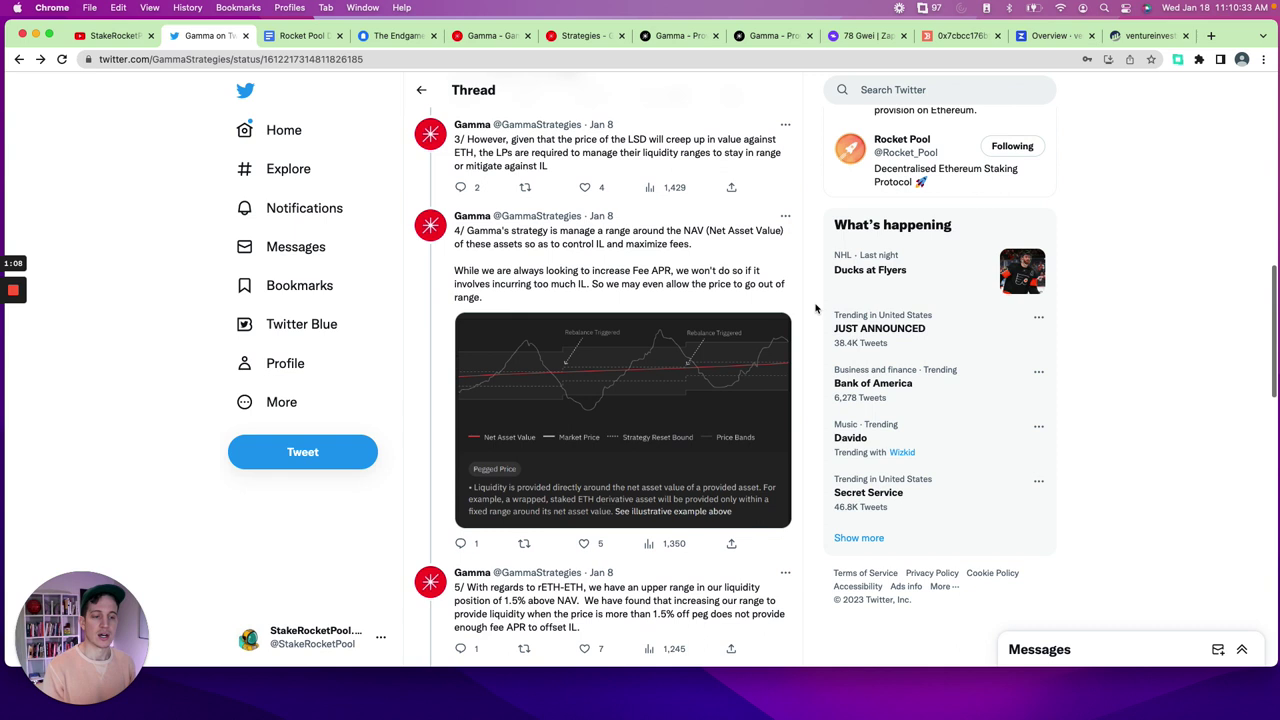
{"action": "scroll", "coordinate": [816, 308], "scroll_direction": "down", "scroll_amount": 1}
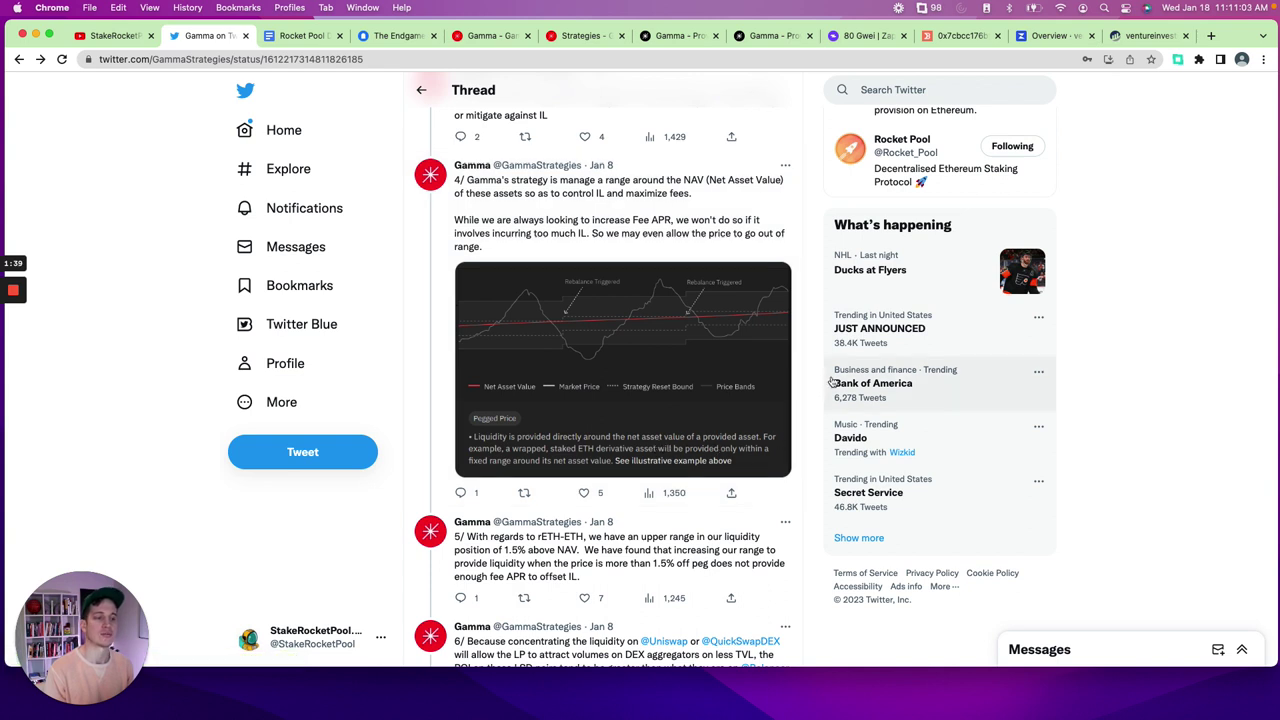
{"action": "scroll", "coordinate": [831, 381], "scroll_direction": "down", "scroll_amount": 3}
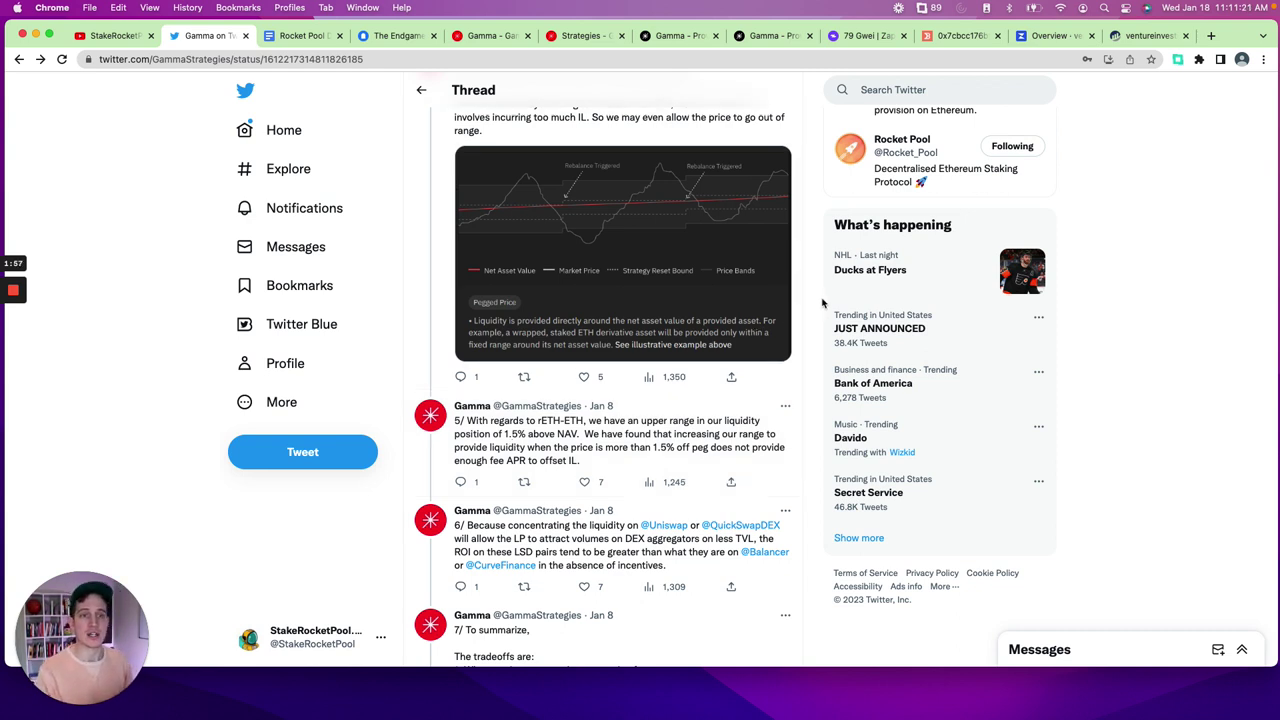
{"action": "left_click", "coordinate": [400, 36]}
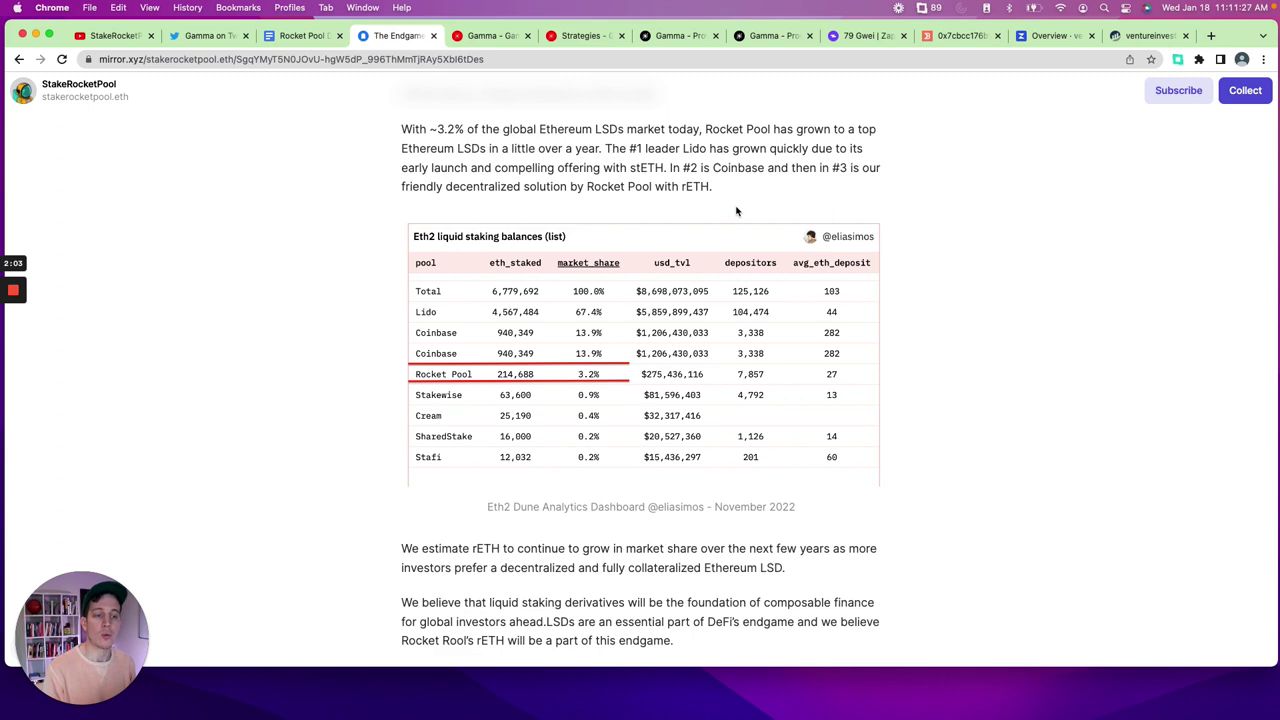
Skim Rocket Pool's Endgame article, then switch to Gamma's docs introduction page
{"action": "scroll", "coordinate": [736, 210], "scroll_direction": "up", "scroll_amount": 2}
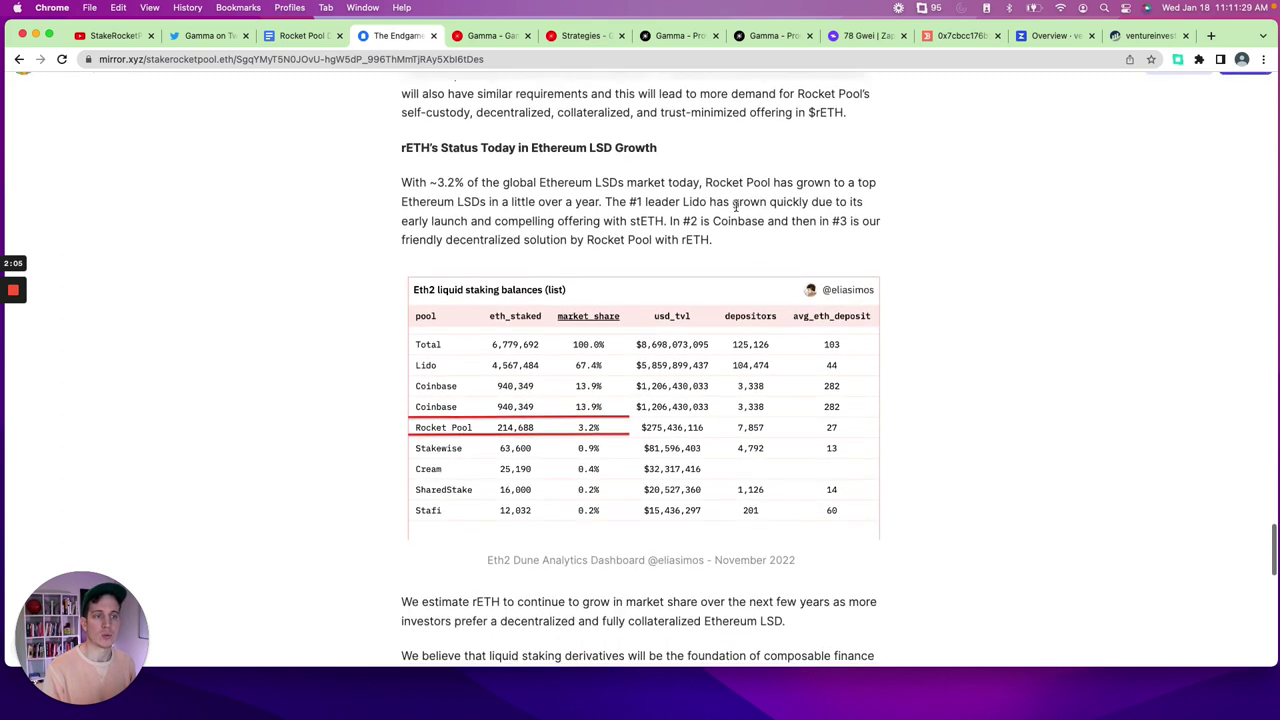
{"action": "scroll", "coordinate": [736, 205], "scroll_direction": "down", "scroll_amount": 2}
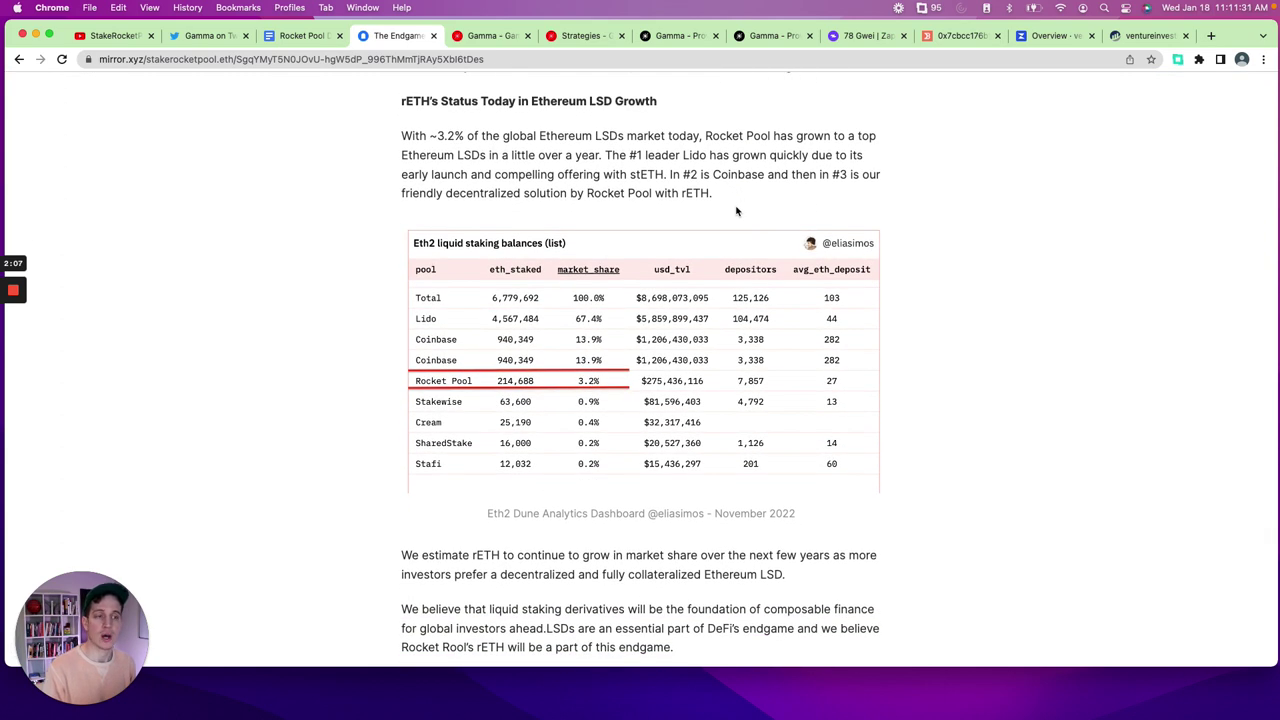
{"action": "scroll", "coordinate": [736, 210], "scroll_direction": "up", "scroll_amount": 10}
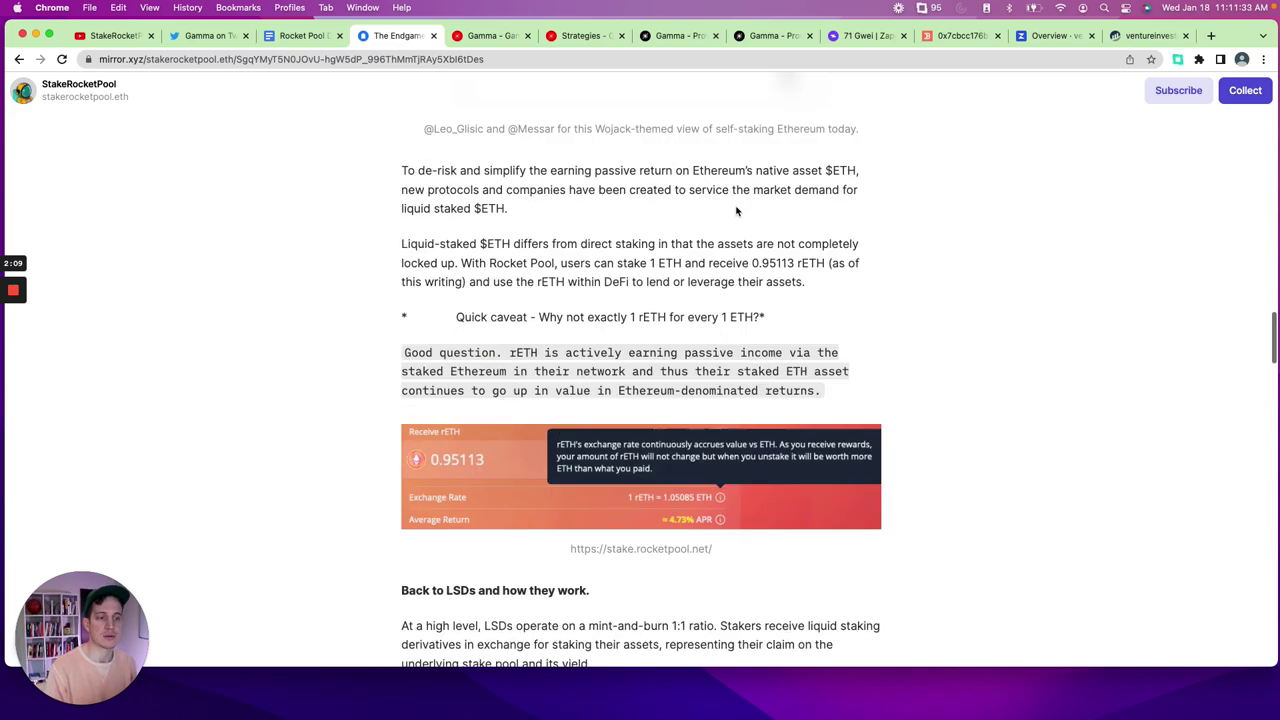
{"action": "scroll", "coordinate": [736, 210], "scroll_direction": "up", "scroll_amount": 15}
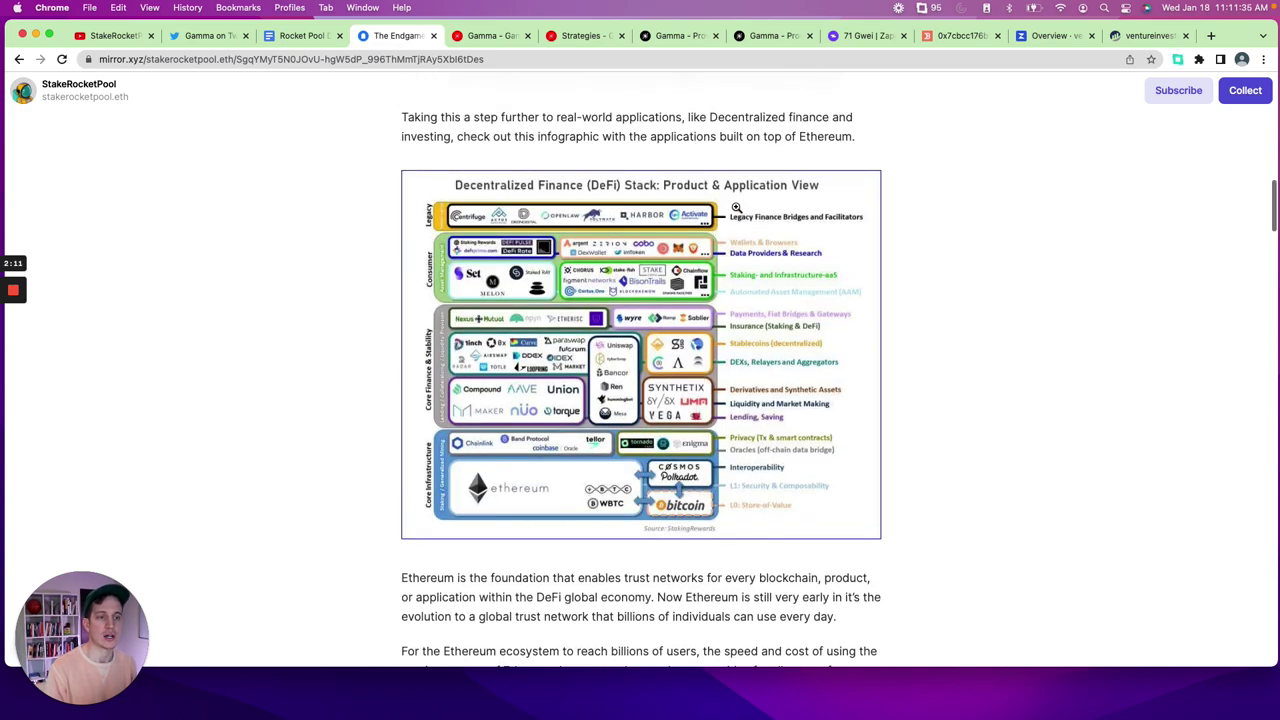
{"action": "scroll", "coordinate": [736, 207], "scroll_direction": "down", "scroll_amount": 4}
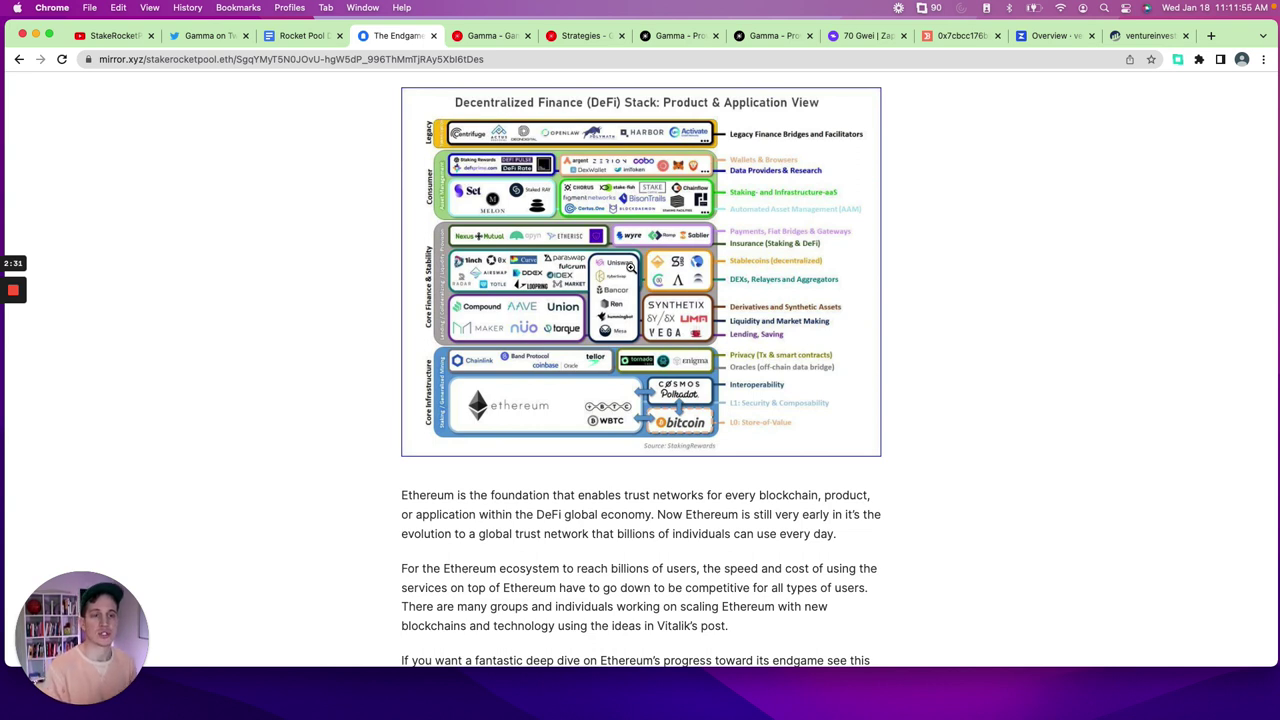
{"action": "left_click", "coordinate": [507, 40]}
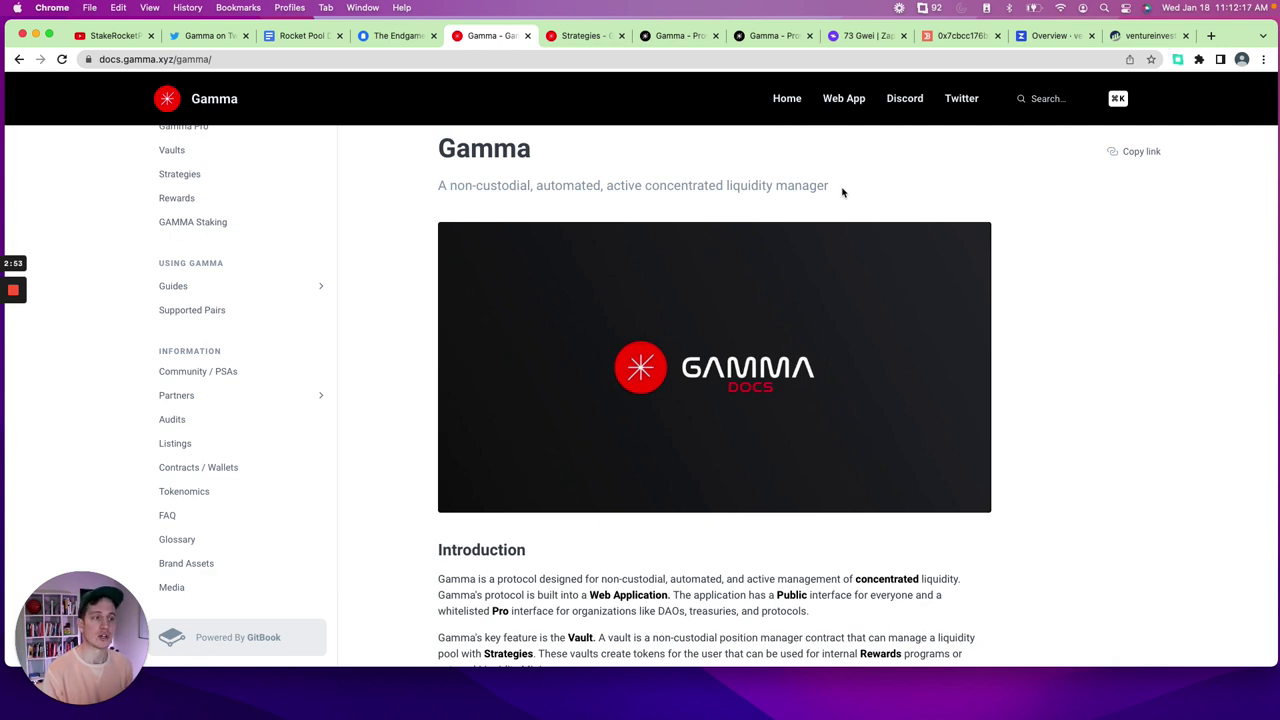
Read the Pegged Price strategy docs, then move to the rETH-WETH vault page
{"action": "left_click", "coordinate": [583, 38]}
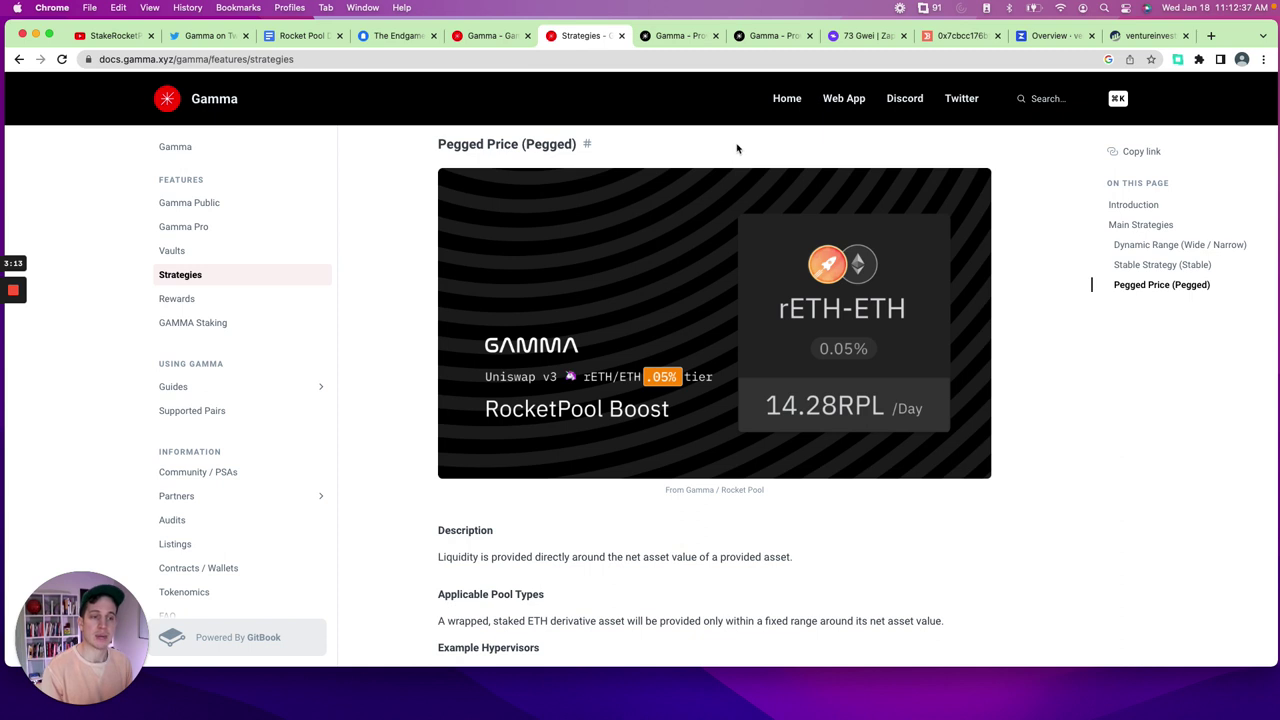
{"action": "scroll", "coordinate": [737, 148], "scroll_direction": "down", "scroll_amount": 1}
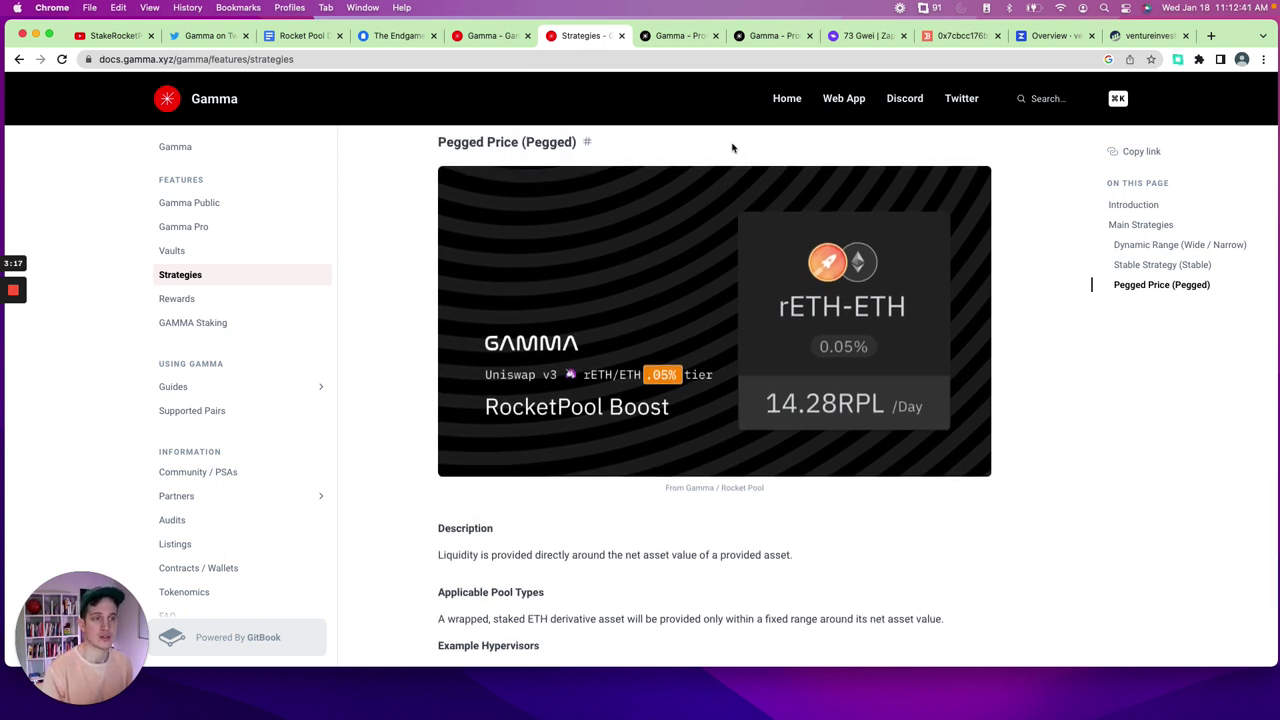
{"action": "left_click", "coordinate": [688, 38]}
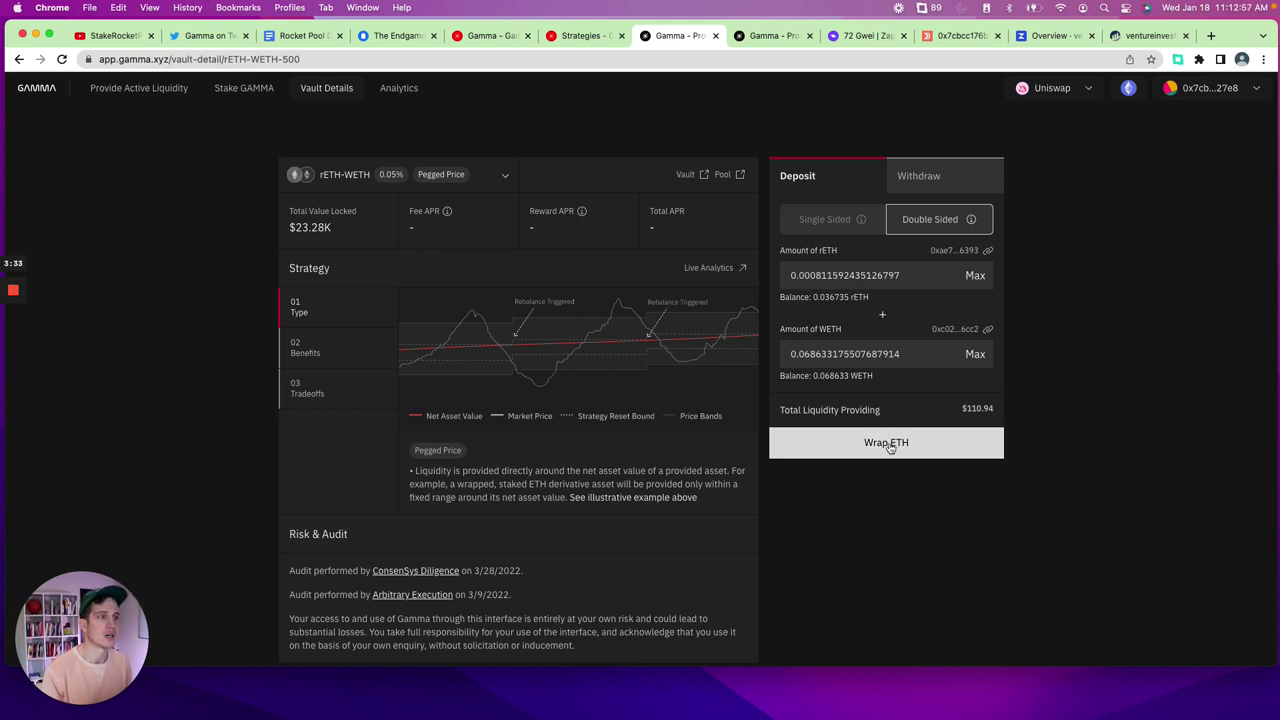
Refresh the rETH-WETH vault page, enter 0.0304 WETH, approve rETH, and open the vault on Etherscan
{"action": "left_click", "coordinate": [770, 40]}
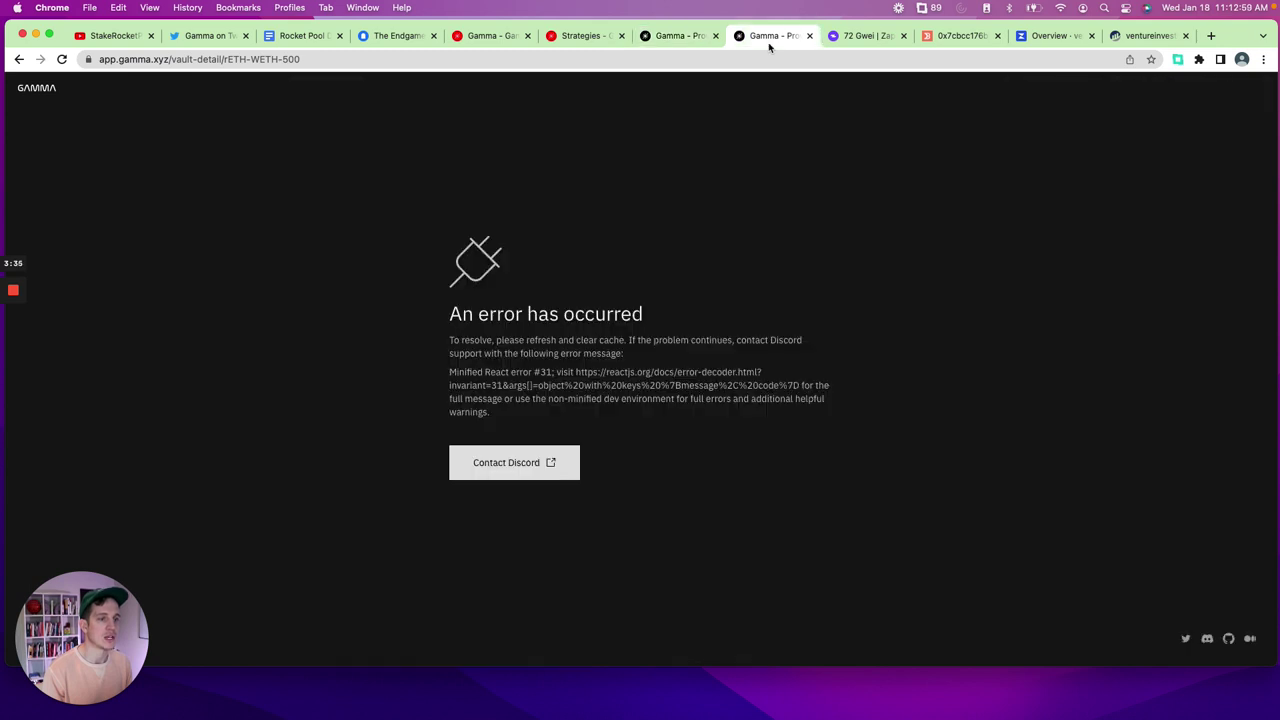
{"action": "left_click", "coordinate": [692, 38]}
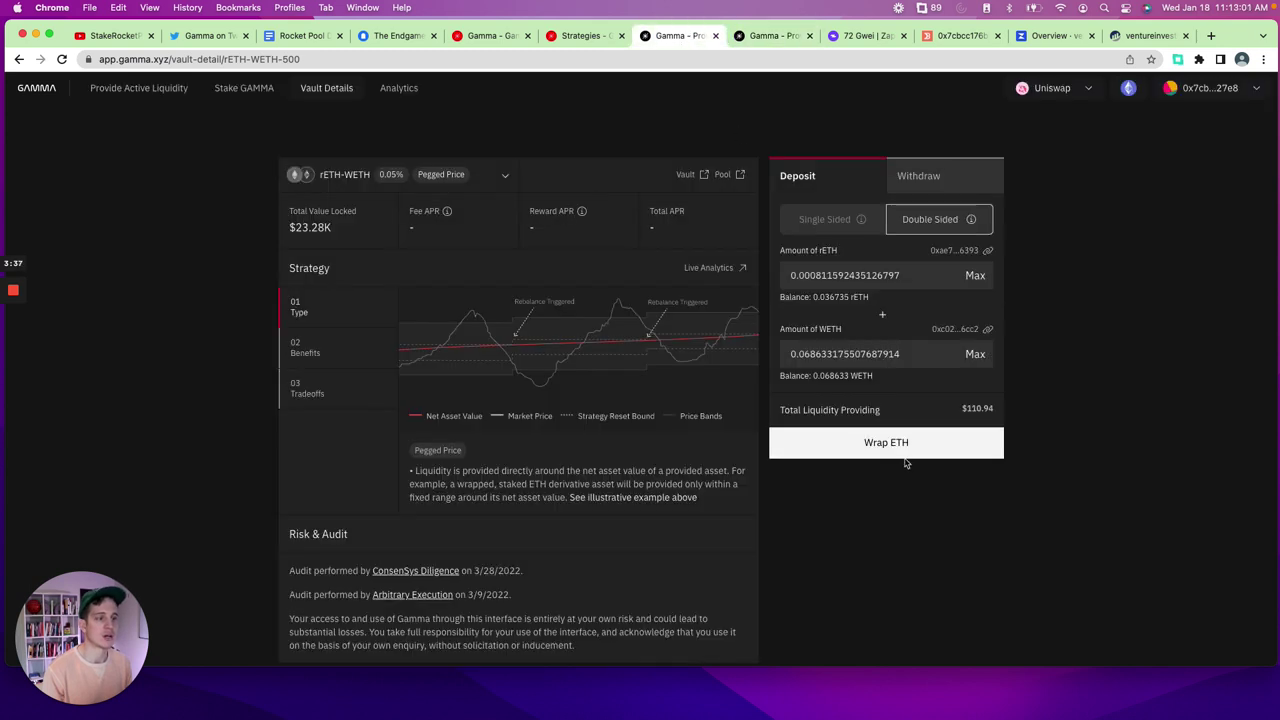
{"action": "left_click", "coordinate": [61, 59]}
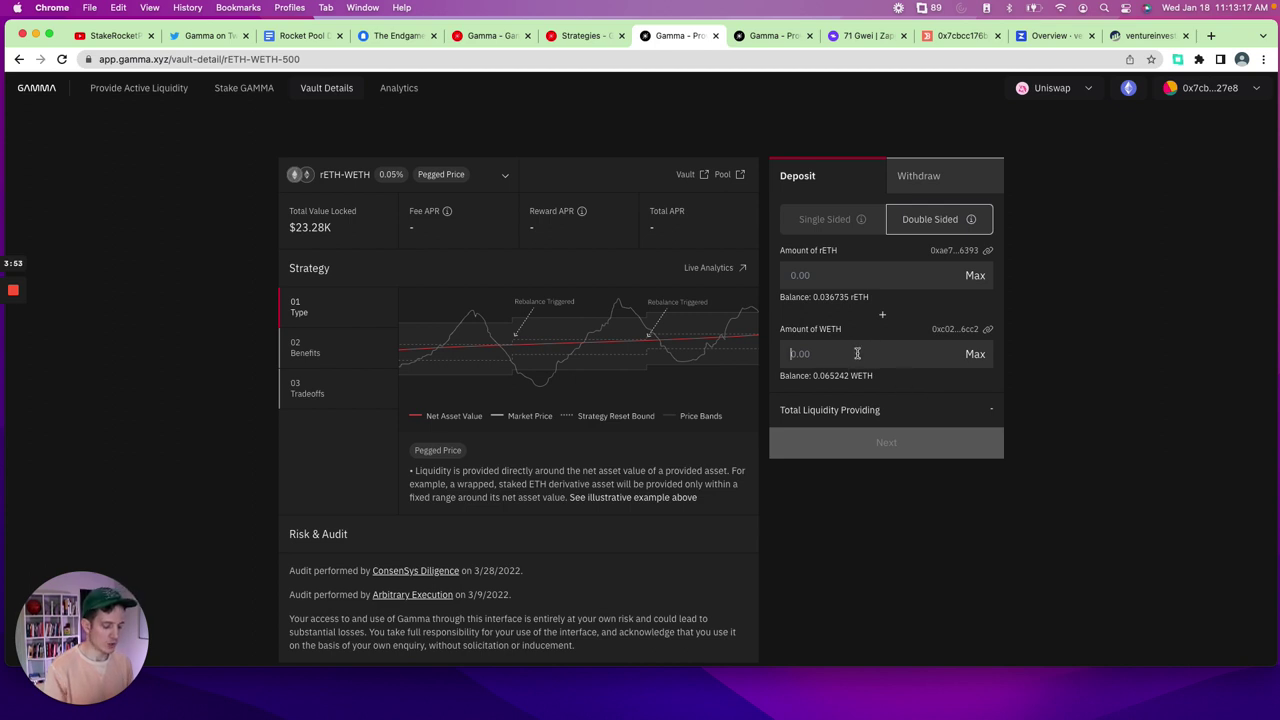
{"action": "type", "text": "0"}
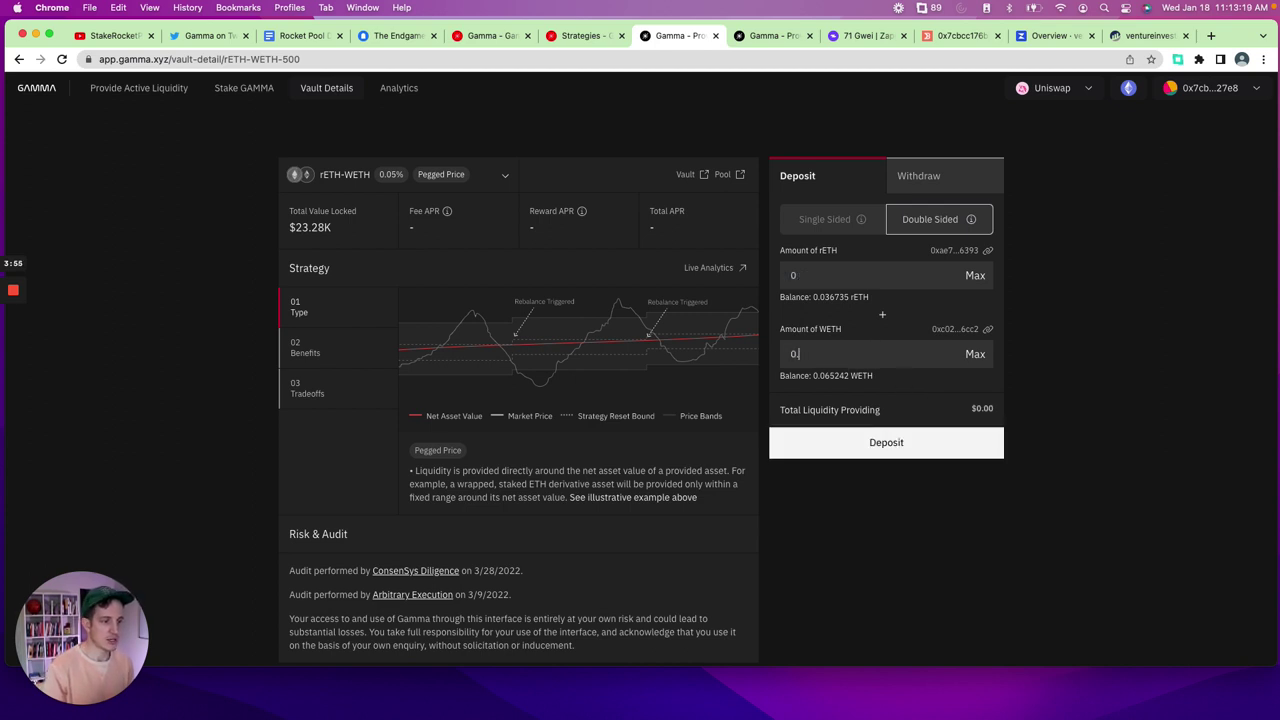
{"action": "type", "text": "."}
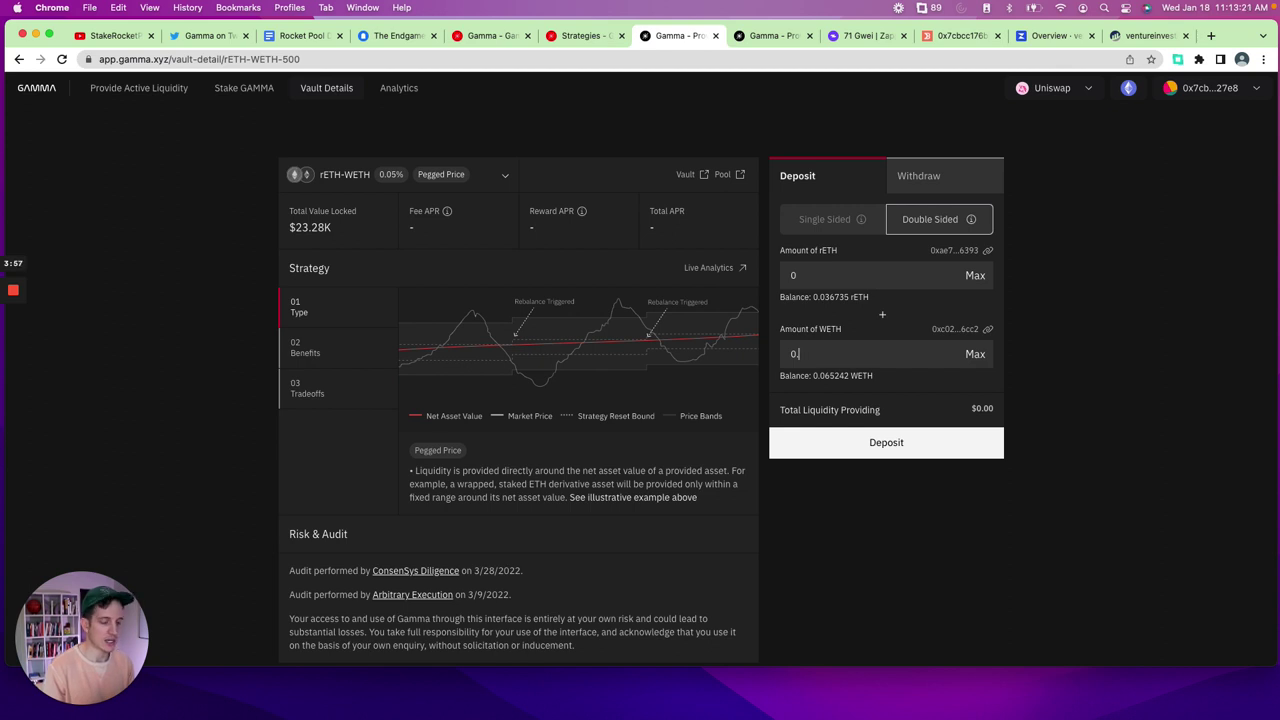
{"action": "type", "text": "0"}
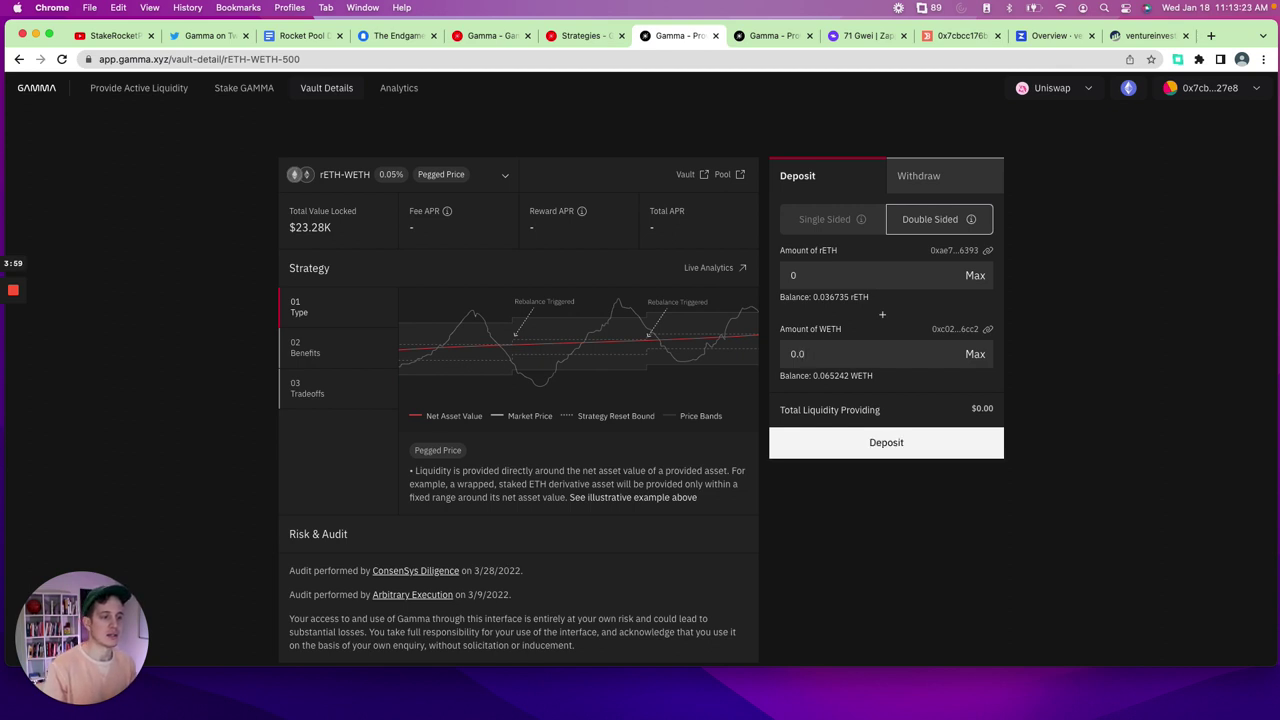
{"action": "type", "text": "304"}
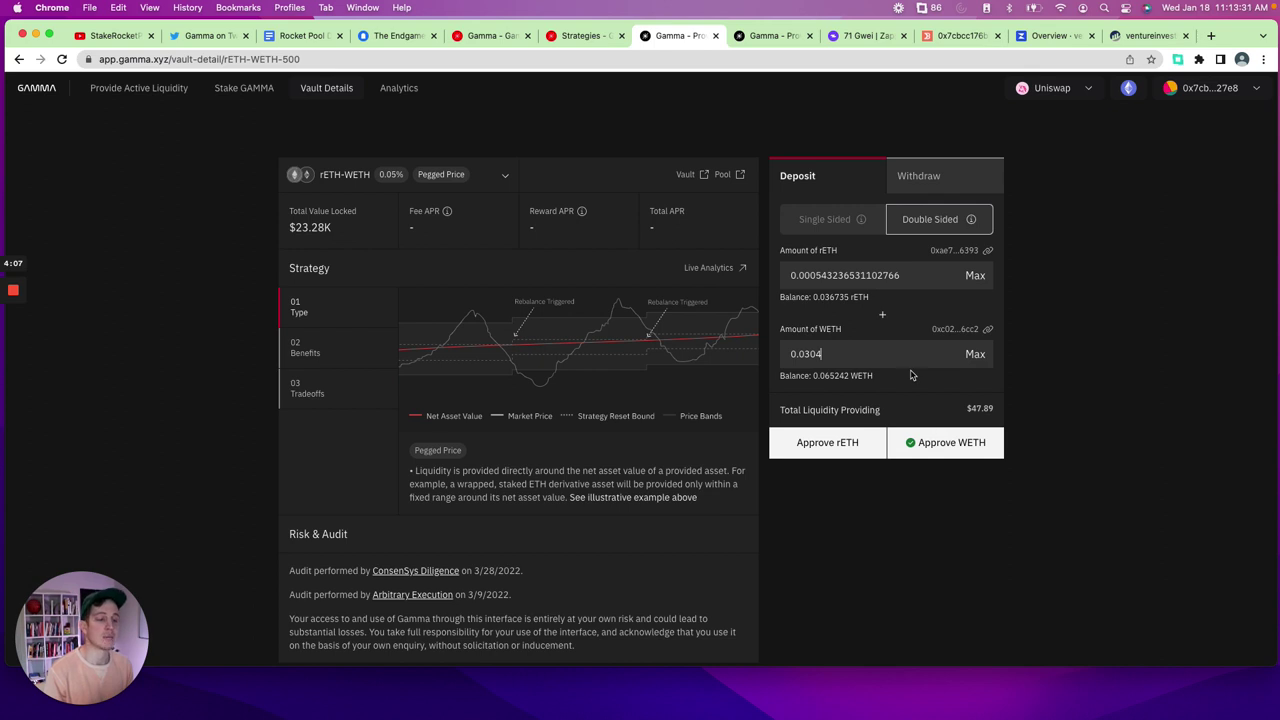
{"action": "left_click", "coordinate": [849, 450]}
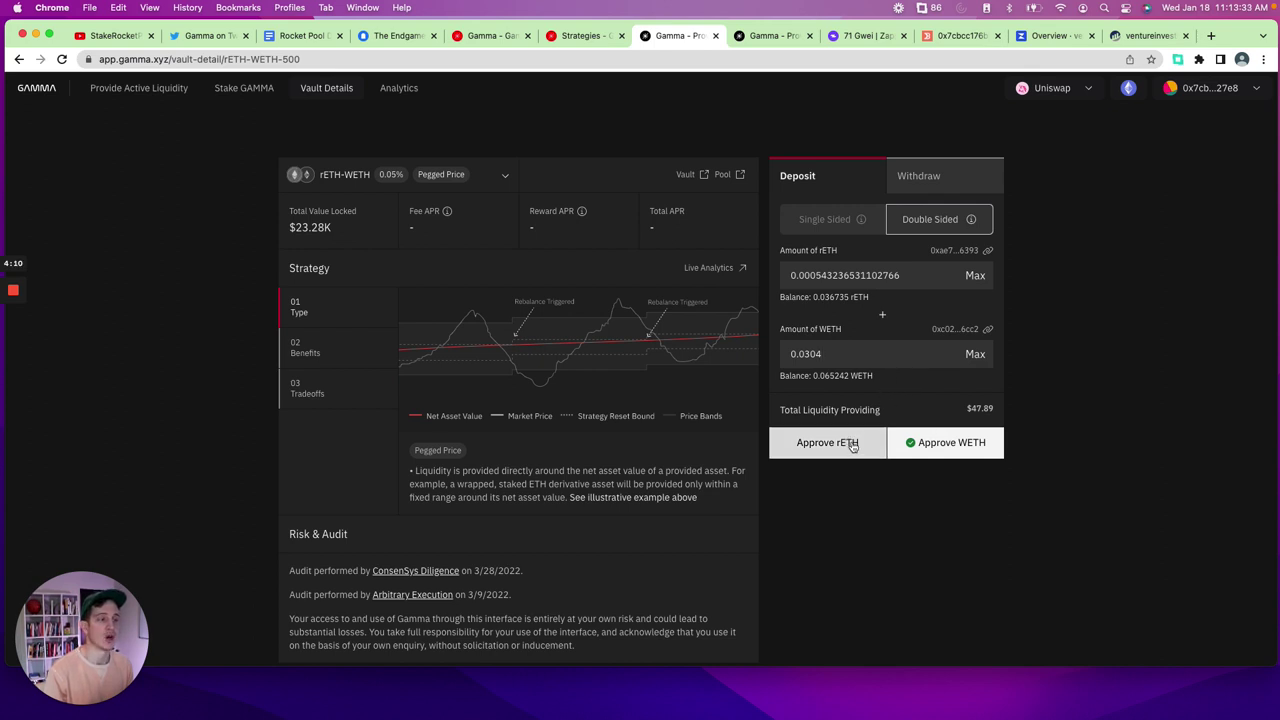
{"action": "left_click", "coordinate": [705, 176]}
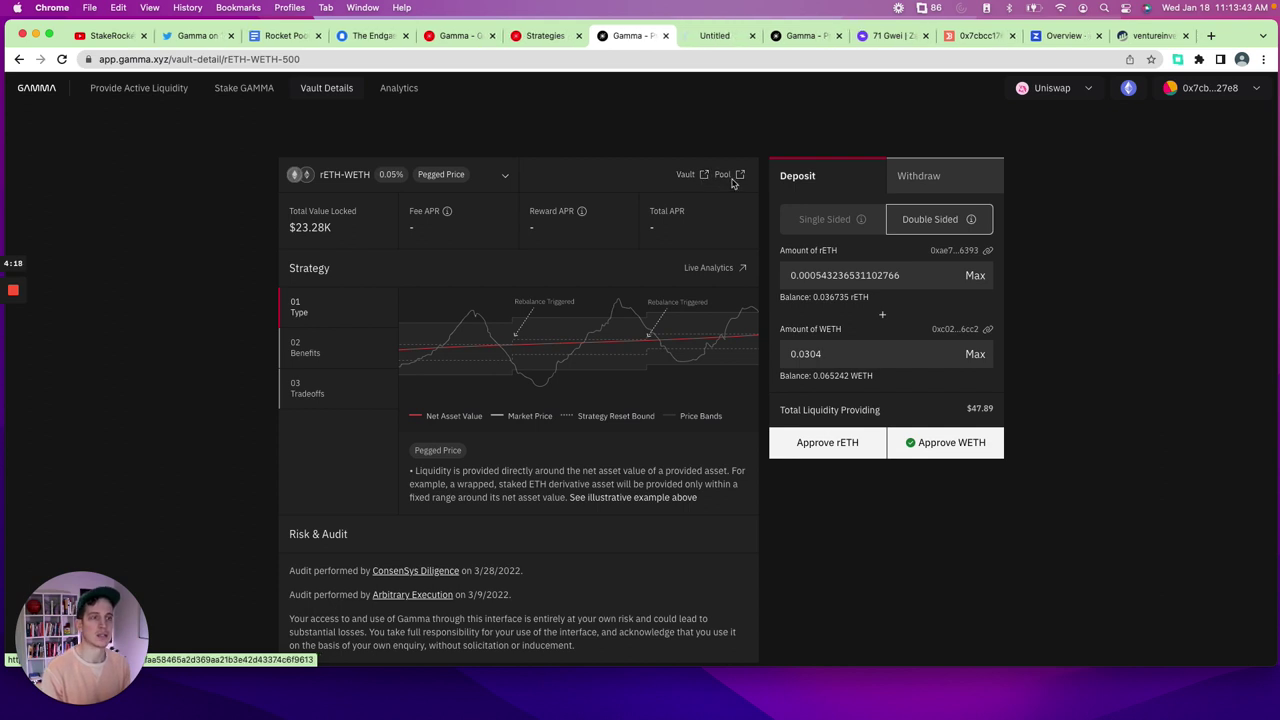
Open the vault's underlying pool contract on Etherscan and scroll through its transactions
{"action": "left_click", "coordinate": [736, 177]}
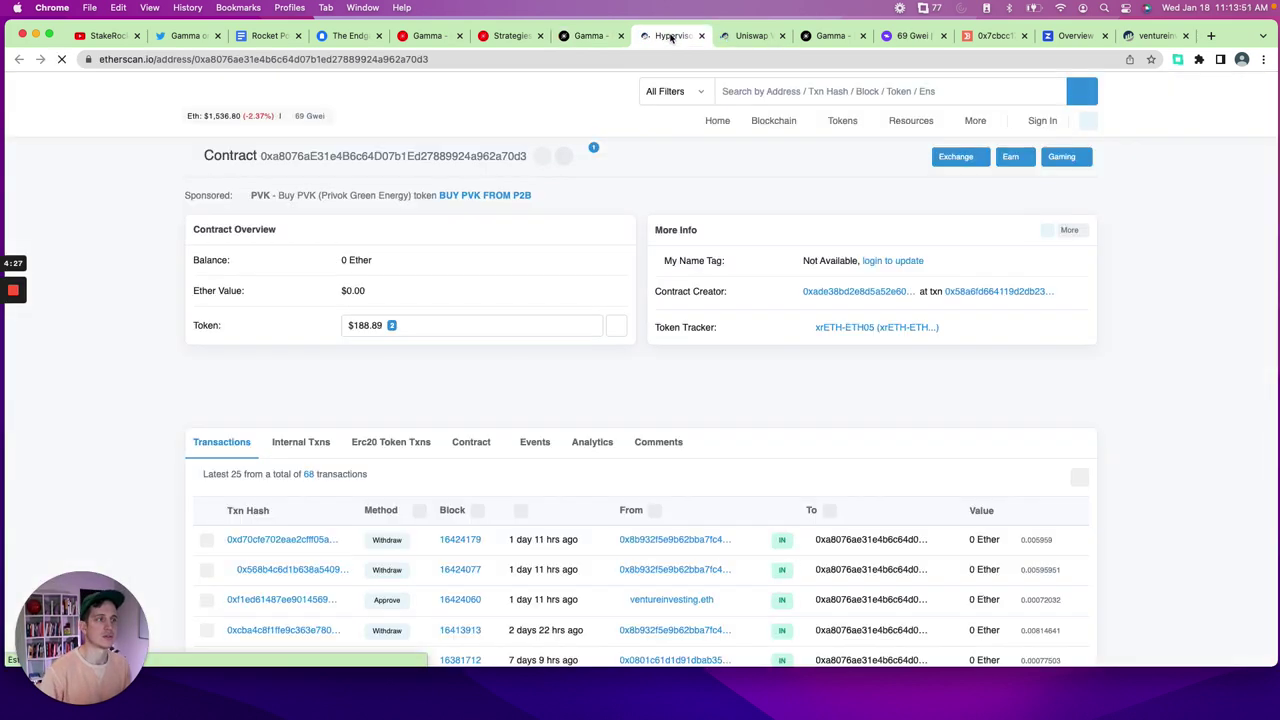
{"action": "scroll", "coordinate": [742, 401], "scroll_direction": "down", "scroll_amount": 2}
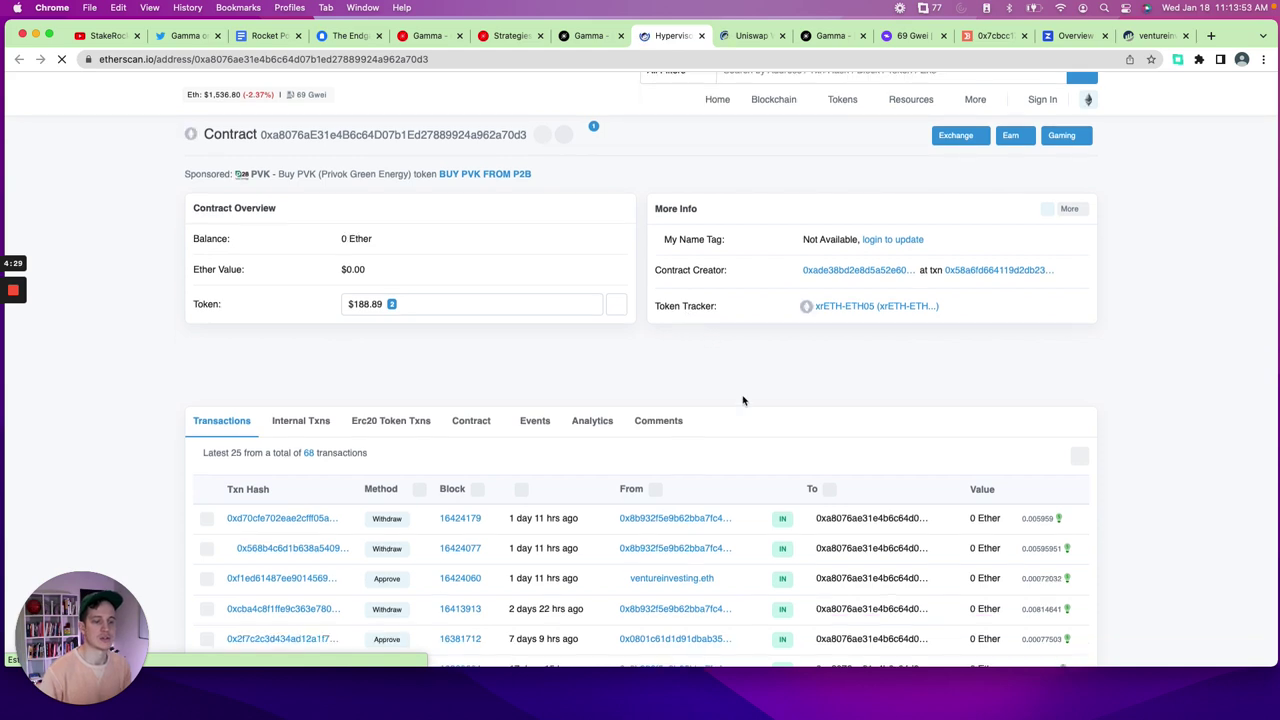
{"action": "scroll", "coordinate": [727, 420], "scroll_direction": "down", "scroll_amount": 5}
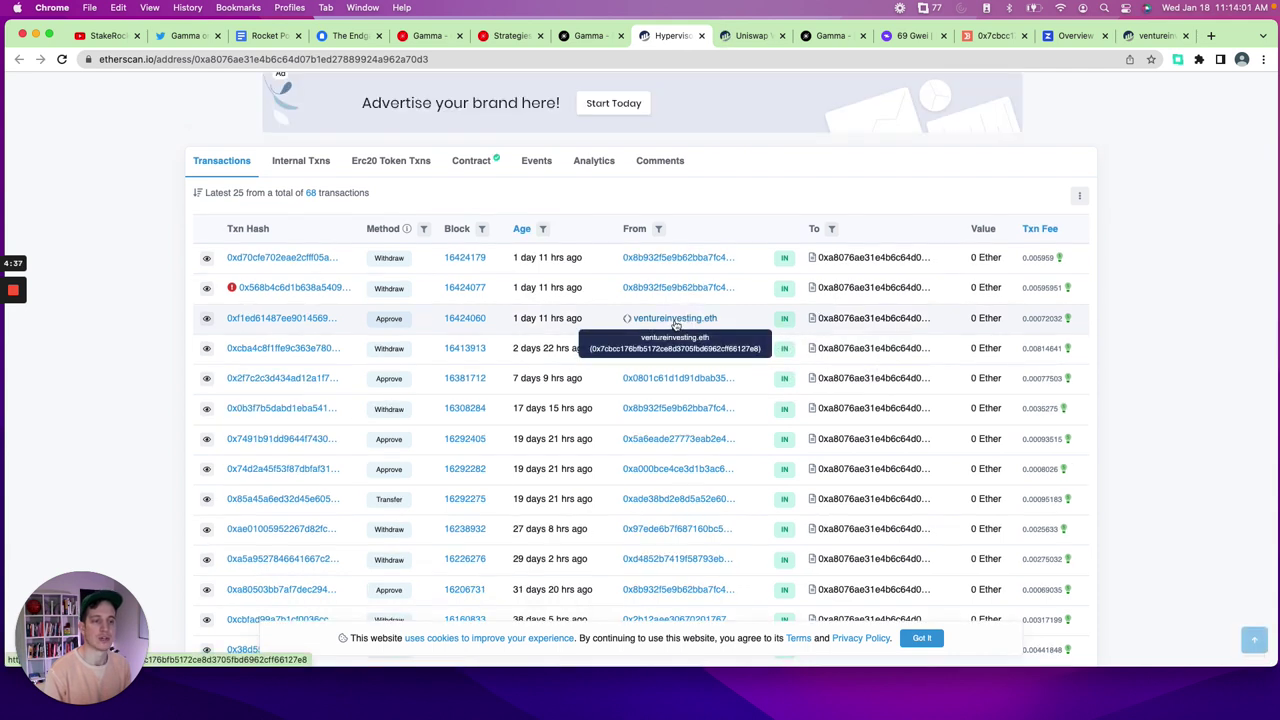
Inspect the Uniswap V3 rETH pool's token holdings list, then close the pool page
{"action": "left_click", "coordinate": [748, 40]}
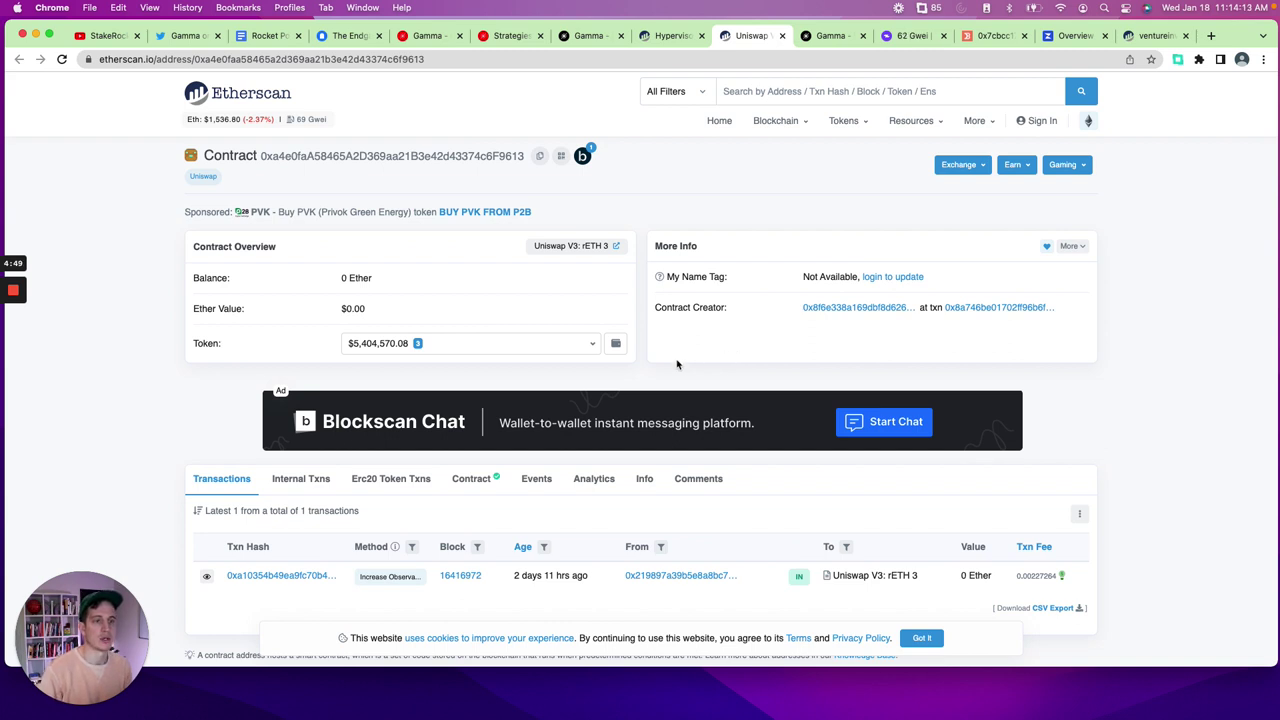
{"action": "left_click", "coordinate": [592, 344]}
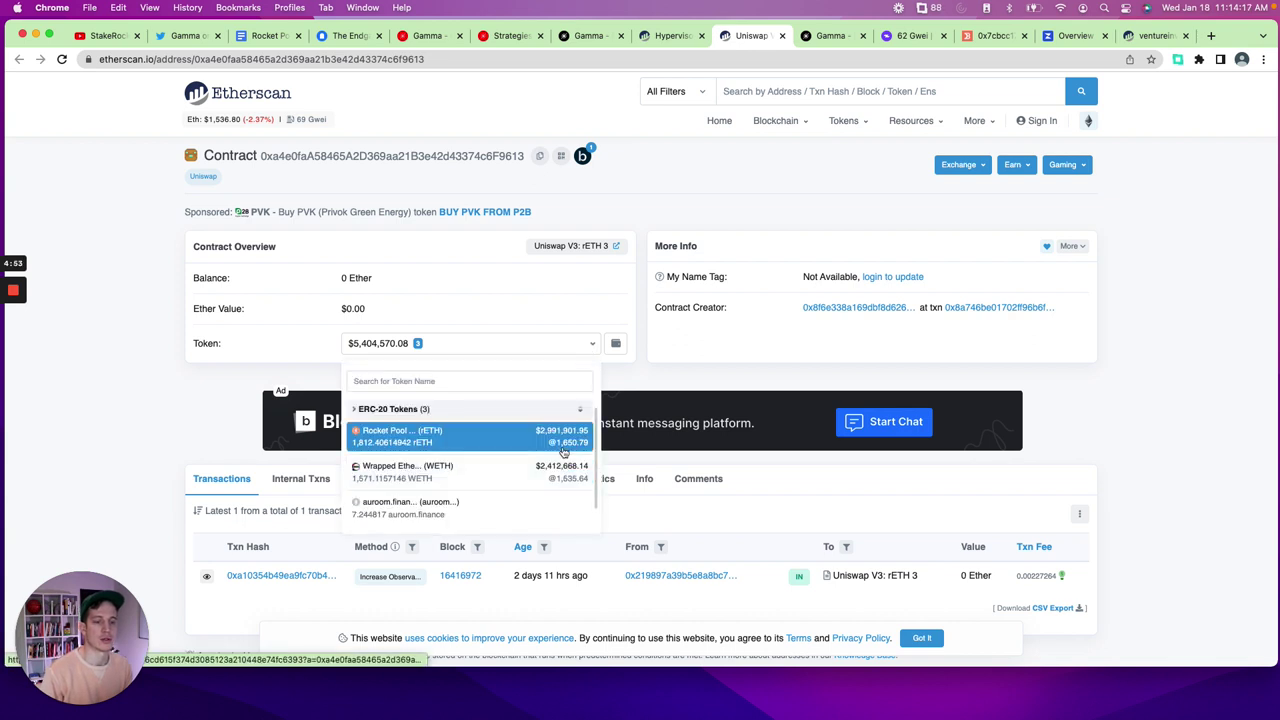
{"action": "left_click", "coordinate": [640, 389]}
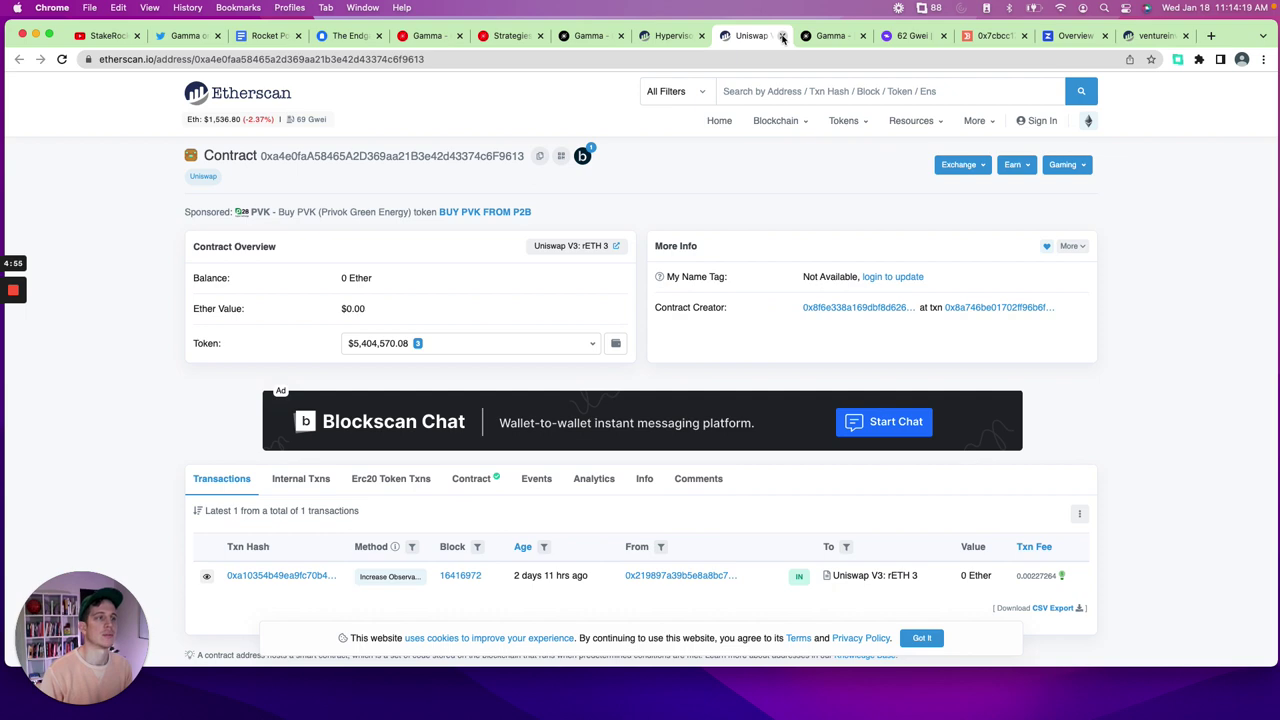
{"action": "left_click", "coordinate": [783, 37]}
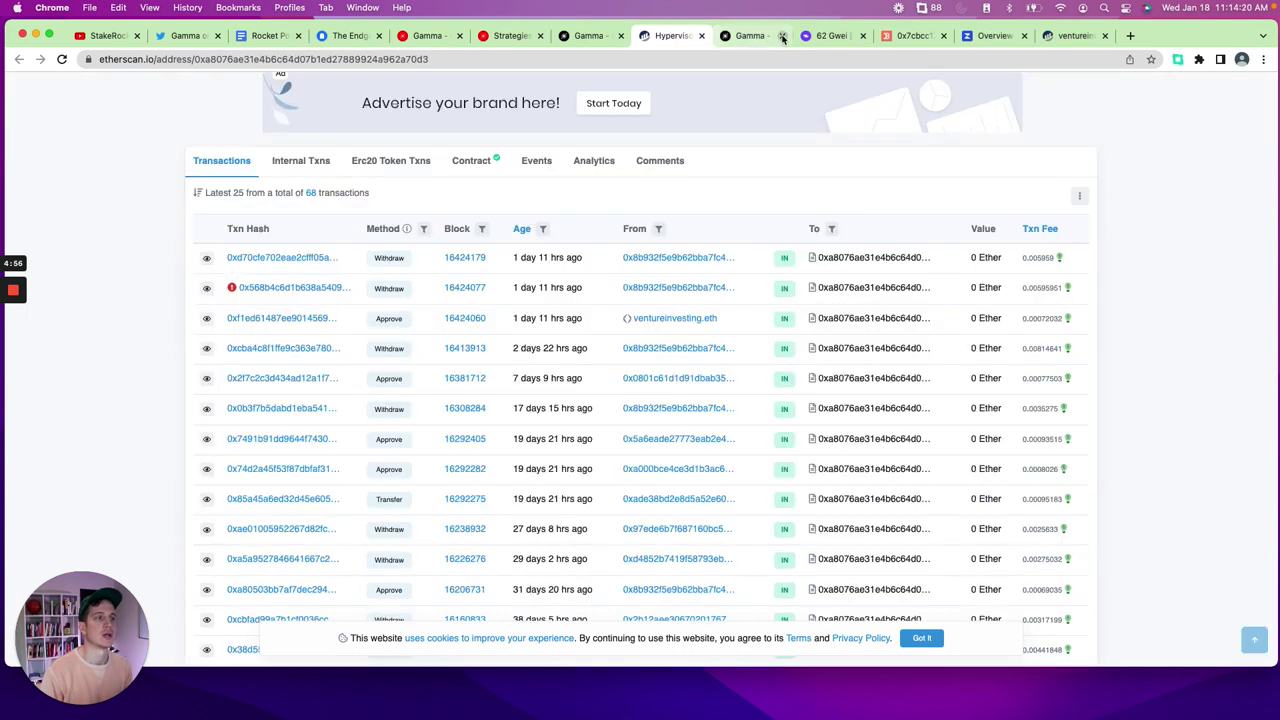
{"action": "left_click", "coordinate": [835, 46]}
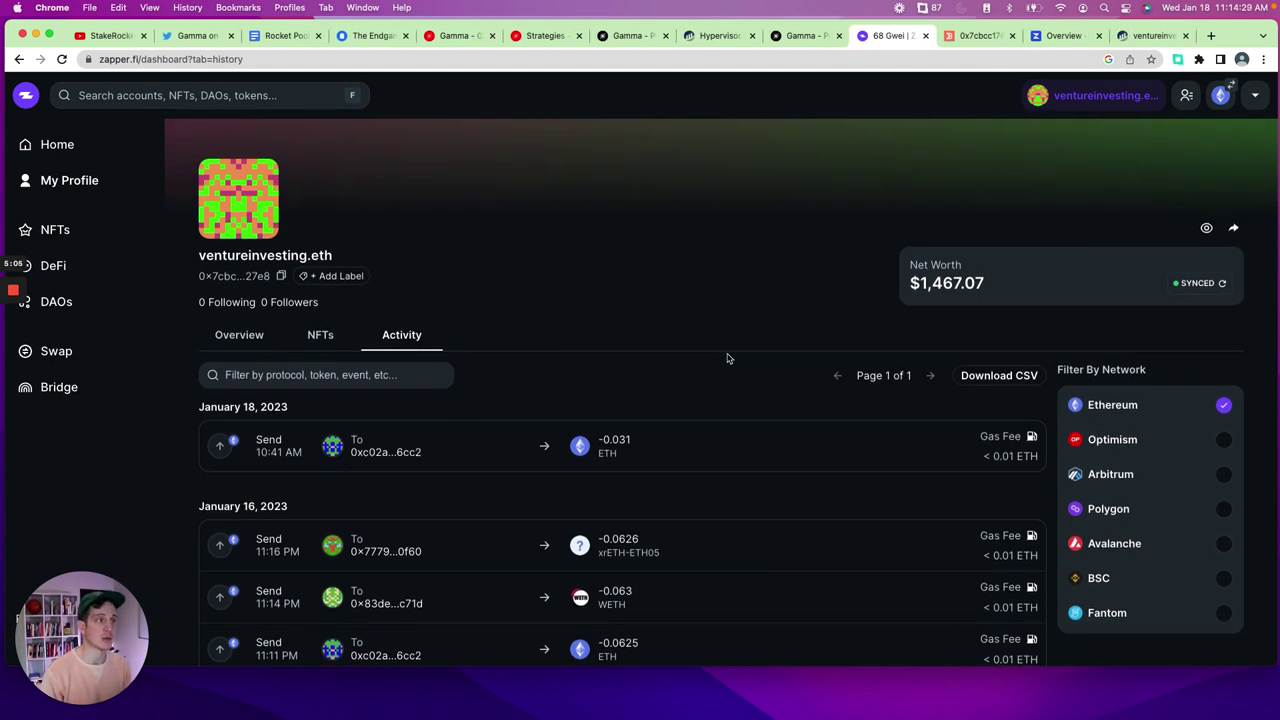
Scroll the wallet's Etherscan address page to its rETH and WETH approvals and open the Deposit transaction
{"action": "left_click", "coordinate": [1155, 36]}
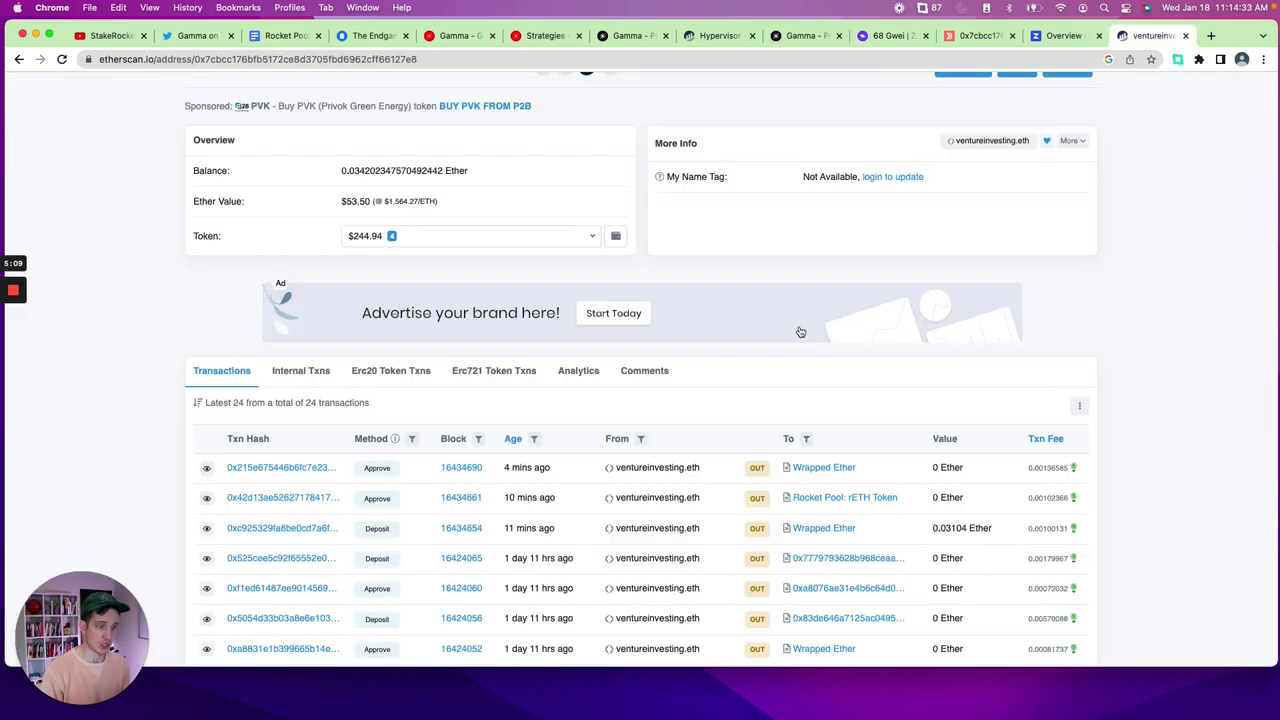
{"action": "scroll", "coordinate": [800, 332], "scroll_direction": "down", "scroll_amount": 1}
{"action": "scroll", "coordinate": [800, 332], "scroll_direction": "down", "scroll_amount": 3}
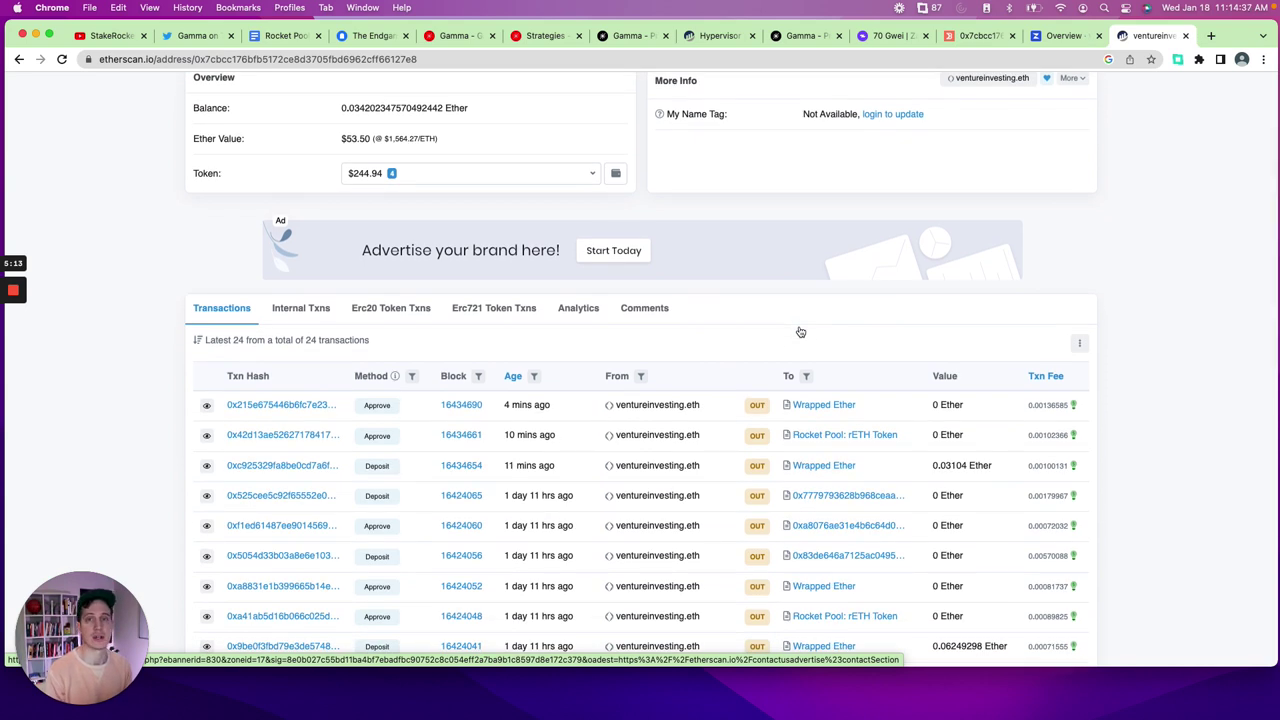
{"action": "scroll", "coordinate": [800, 332], "scroll_direction": "down", "scroll_amount": 1}
{"action": "scroll", "coordinate": [800, 332], "scroll_direction": "down", "scroll_amount": 5}
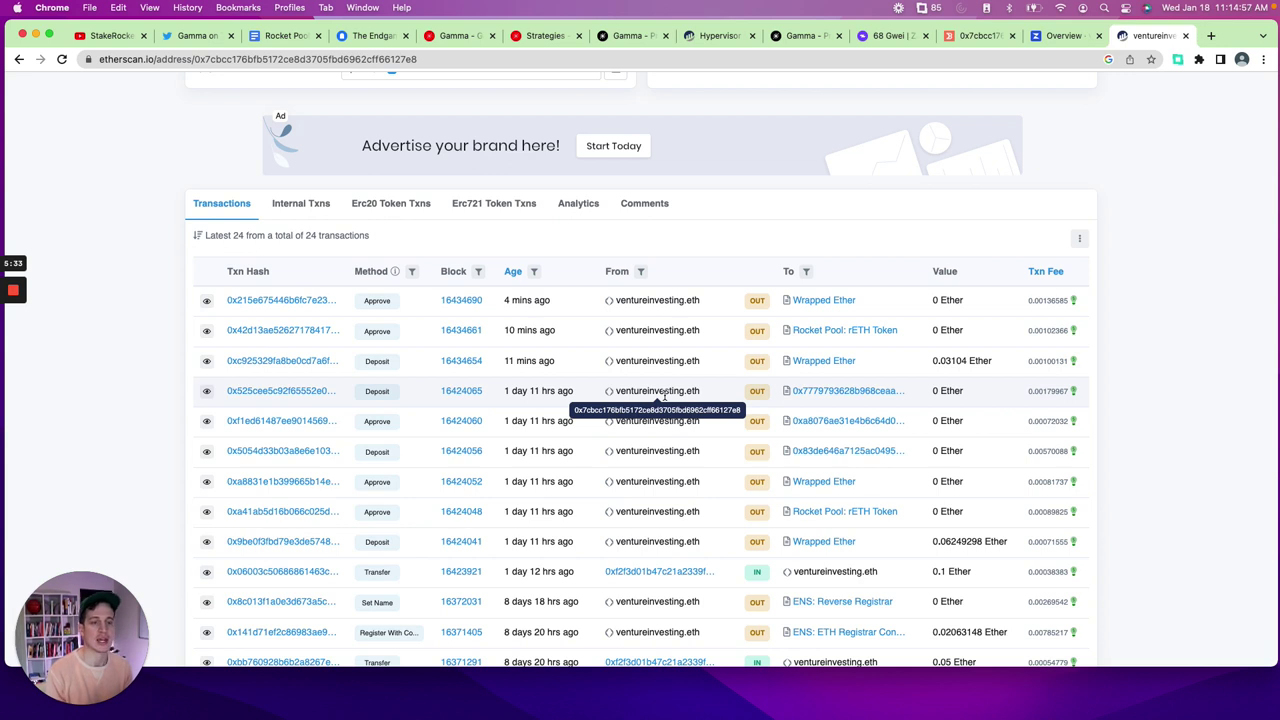
{"action": "left_click", "coordinate": [296, 397]}
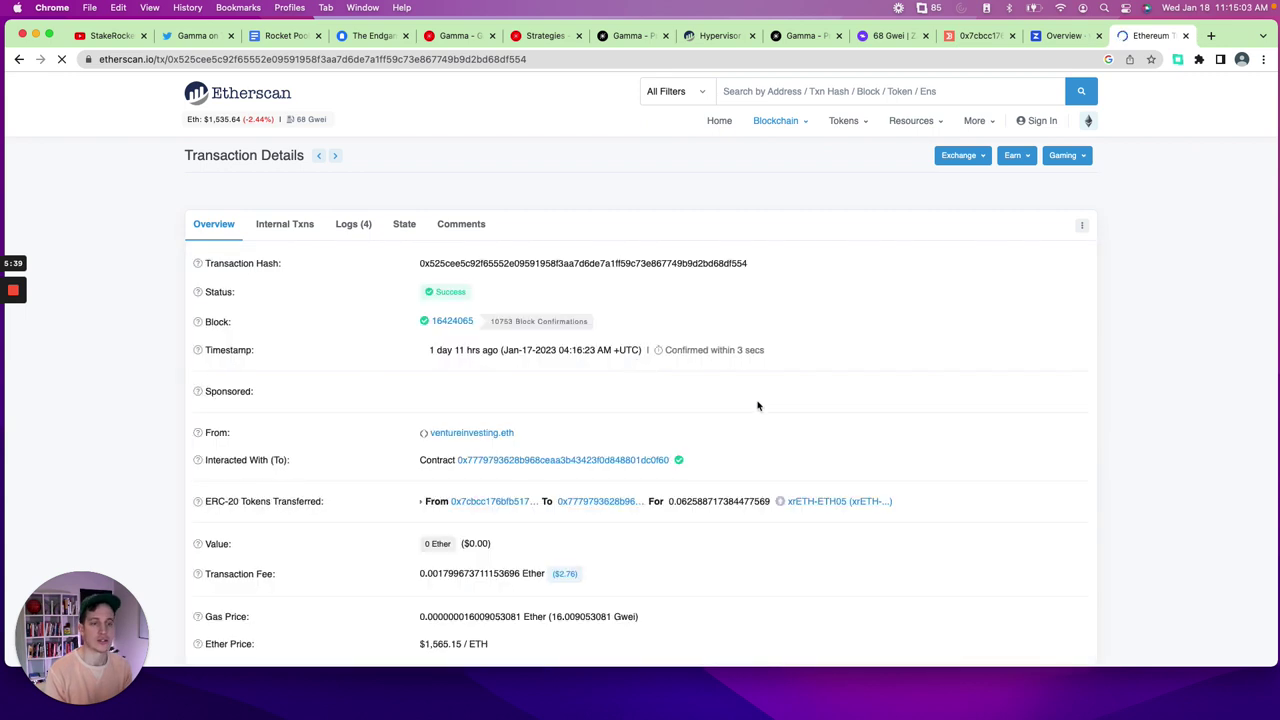
Review the Deposit transaction details (about 0.0626 xrETH-ETH05 transferred), then return to the Gamma vault
{"action": "scroll", "coordinate": [757, 405], "scroll_direction": "down", "scroll_amount": 2}
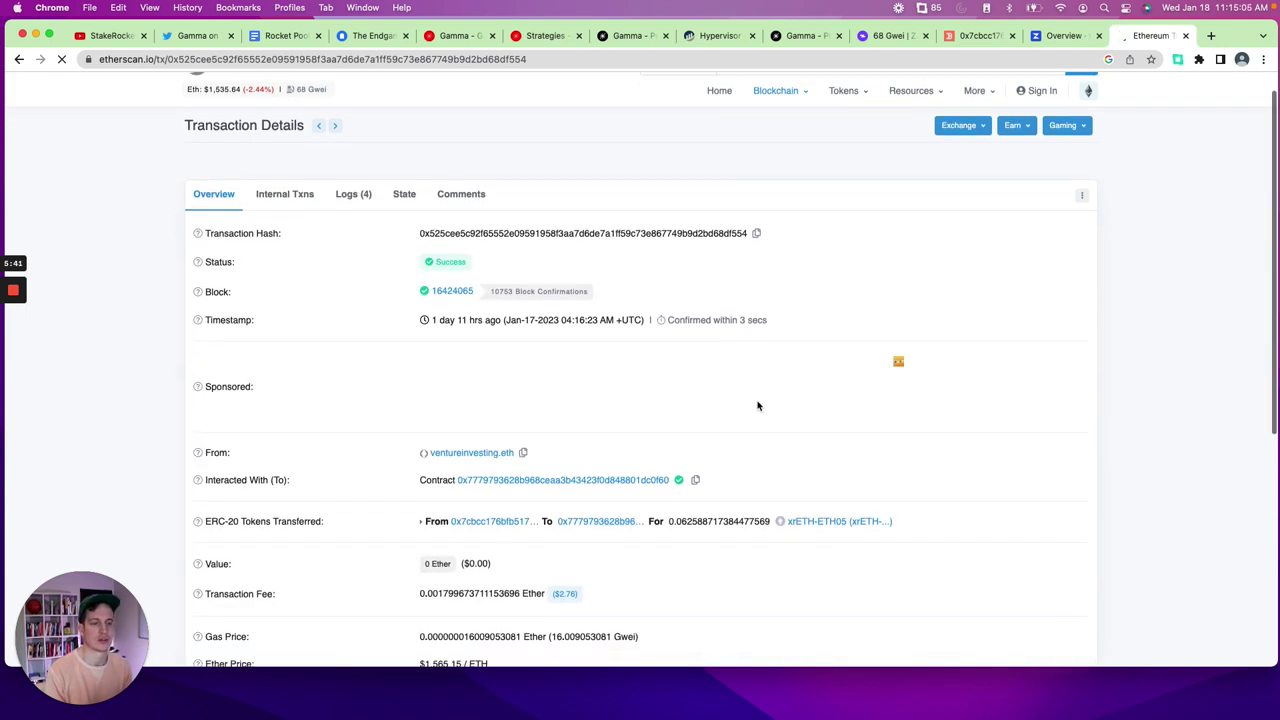
{"action": "scroll", "coordinate": [757, 405], "scroll_direction": "down", "scroll_amount": 3}
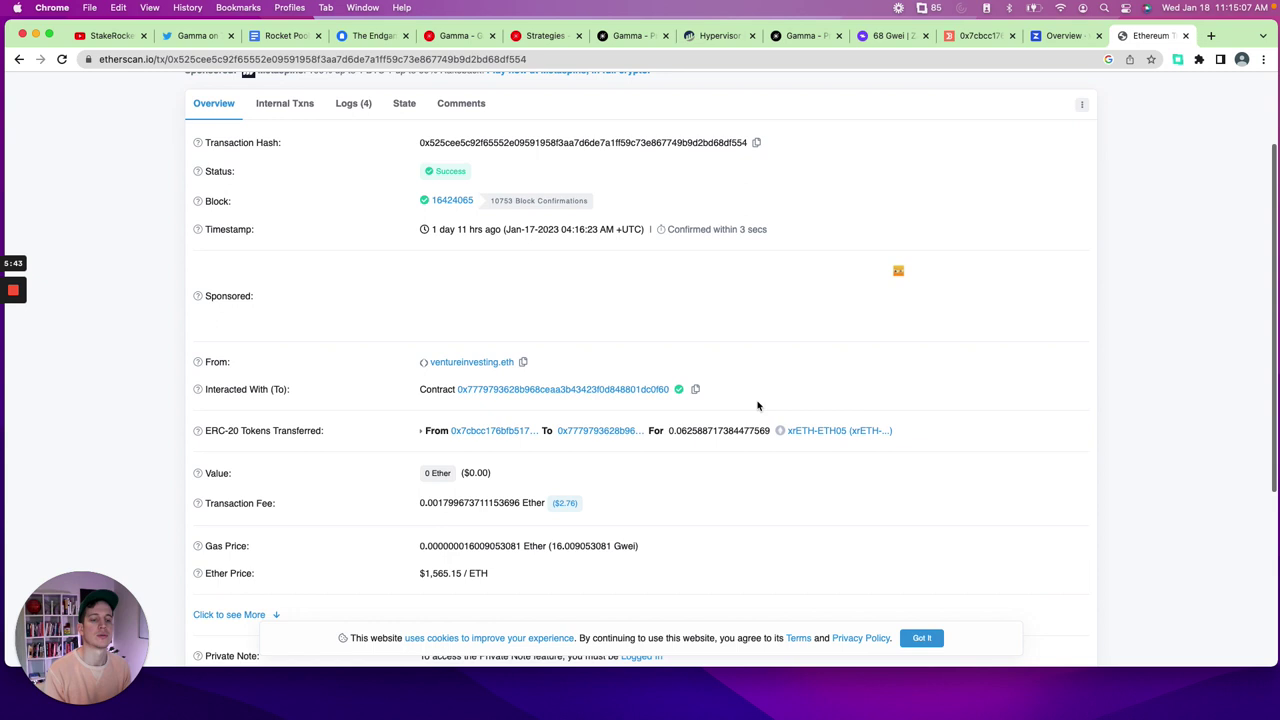
{"action": "scroll", "coordinate": [757, 405], "scroll_direction": "down", "scroll_amount": 1}
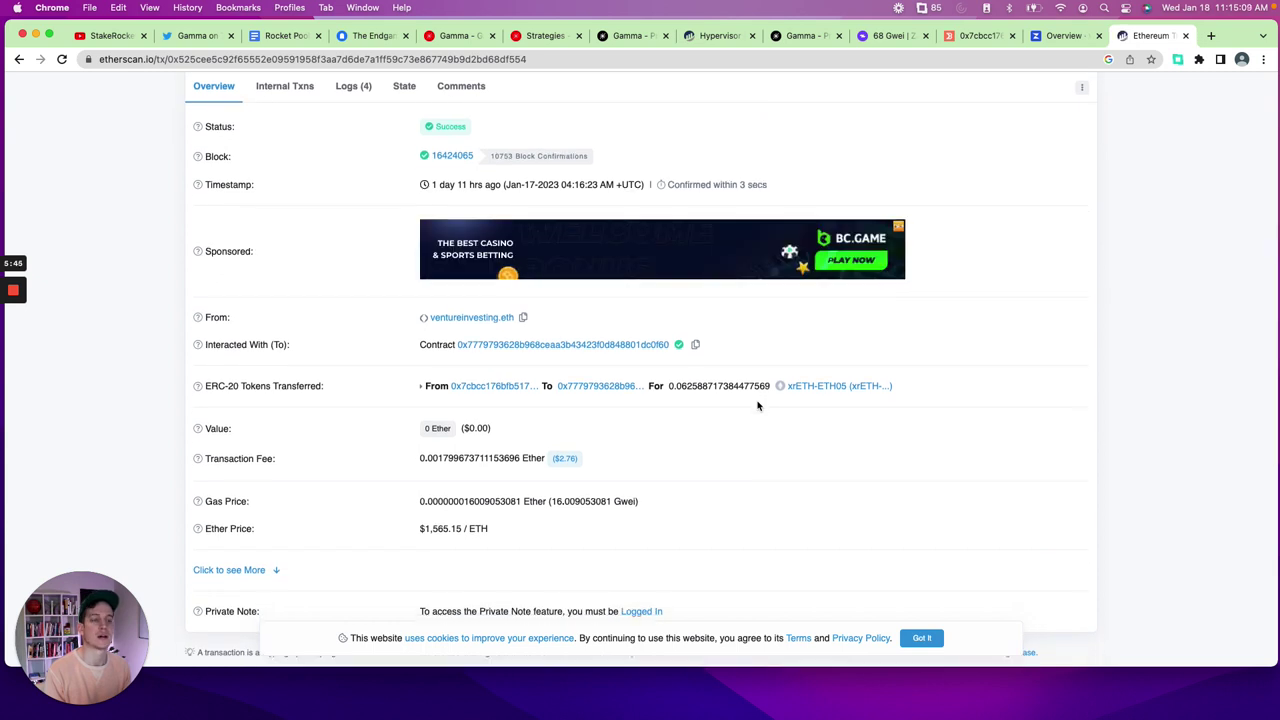
{"action": "scroll", "coordinate": [757, 405], "scroll_direction": "down", "scroll_amount": 1}
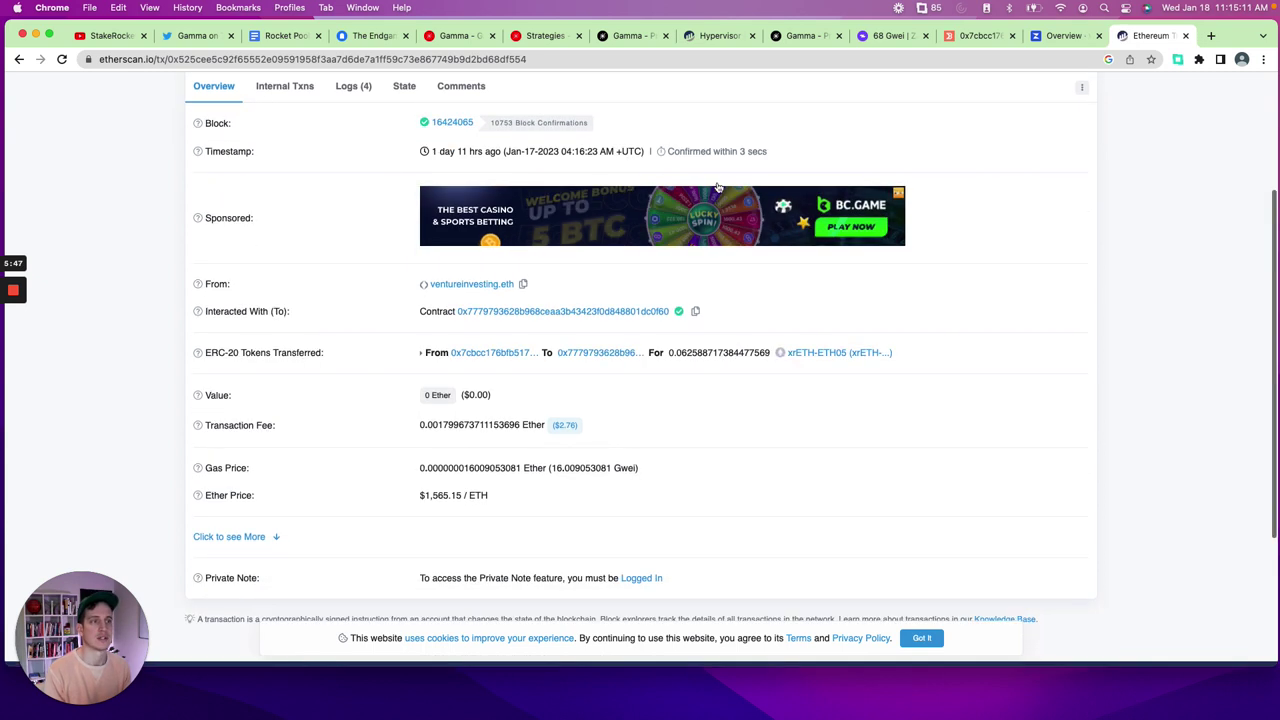
{"action": "left_click", "coordinate": [636, 36]}
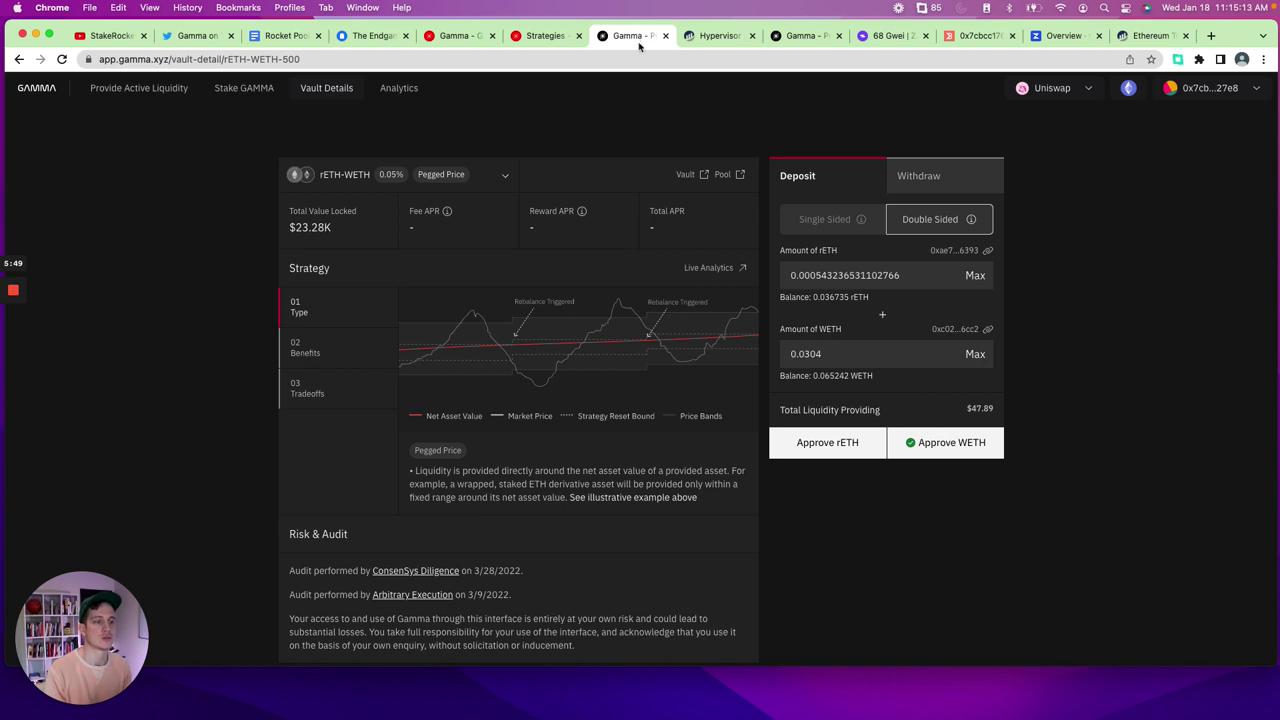
Fill the vault's Withdraw form with Max, showing a 0.00 LP balance
{"action": "left_click", "coordinate": [932, 186]}
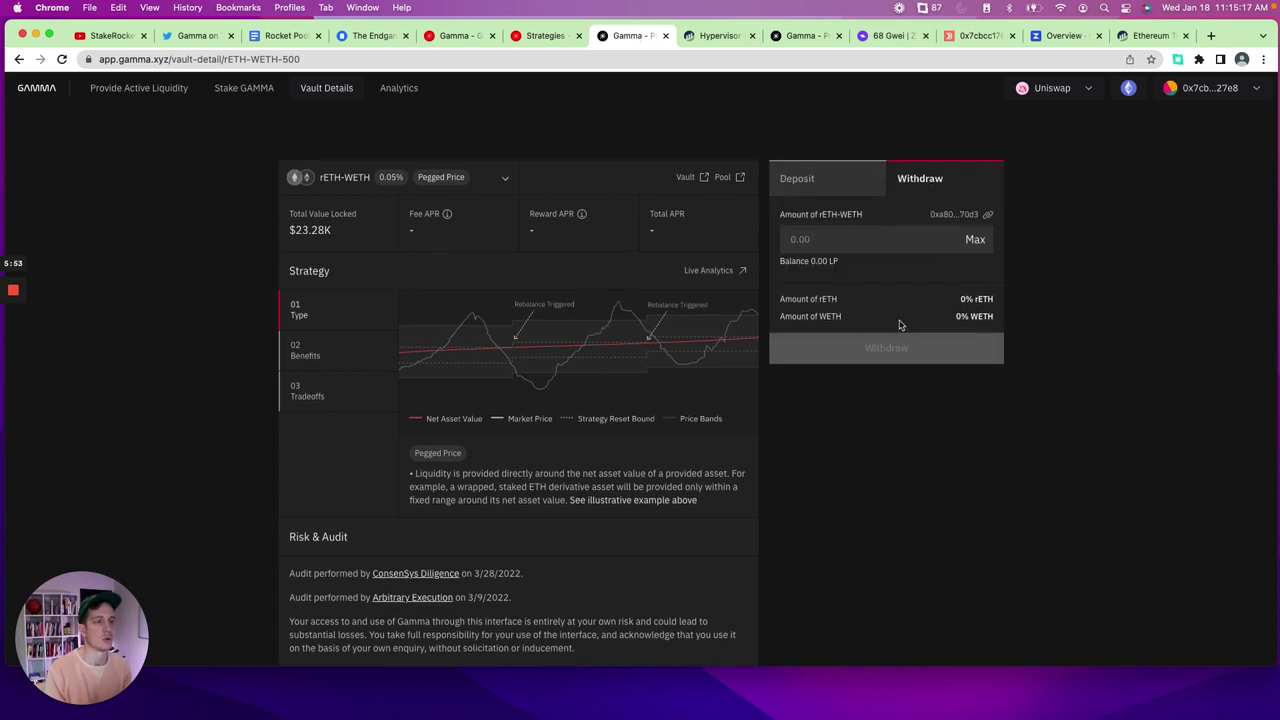
{"action": "left_click", "coordinate": [976, 238]}
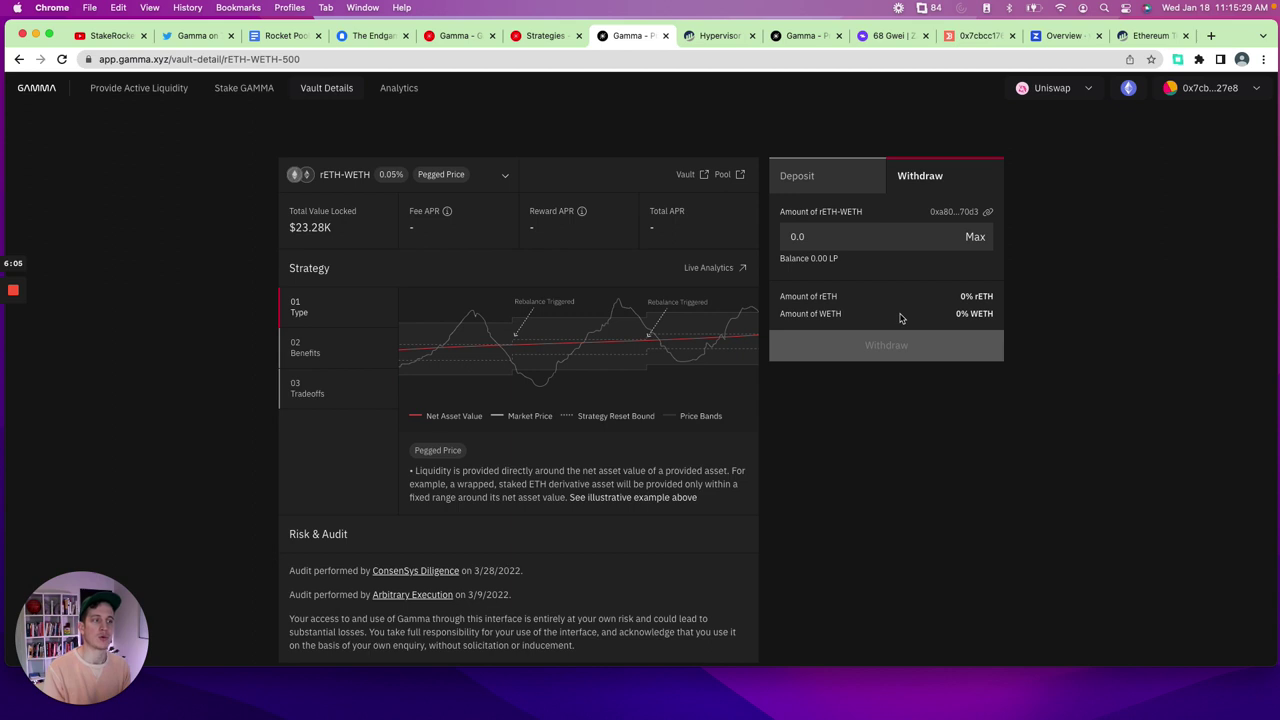
{"action": "scroll", "coordinate": [900, 318], "scroll_direction": "down", "scroll_amount": 1}
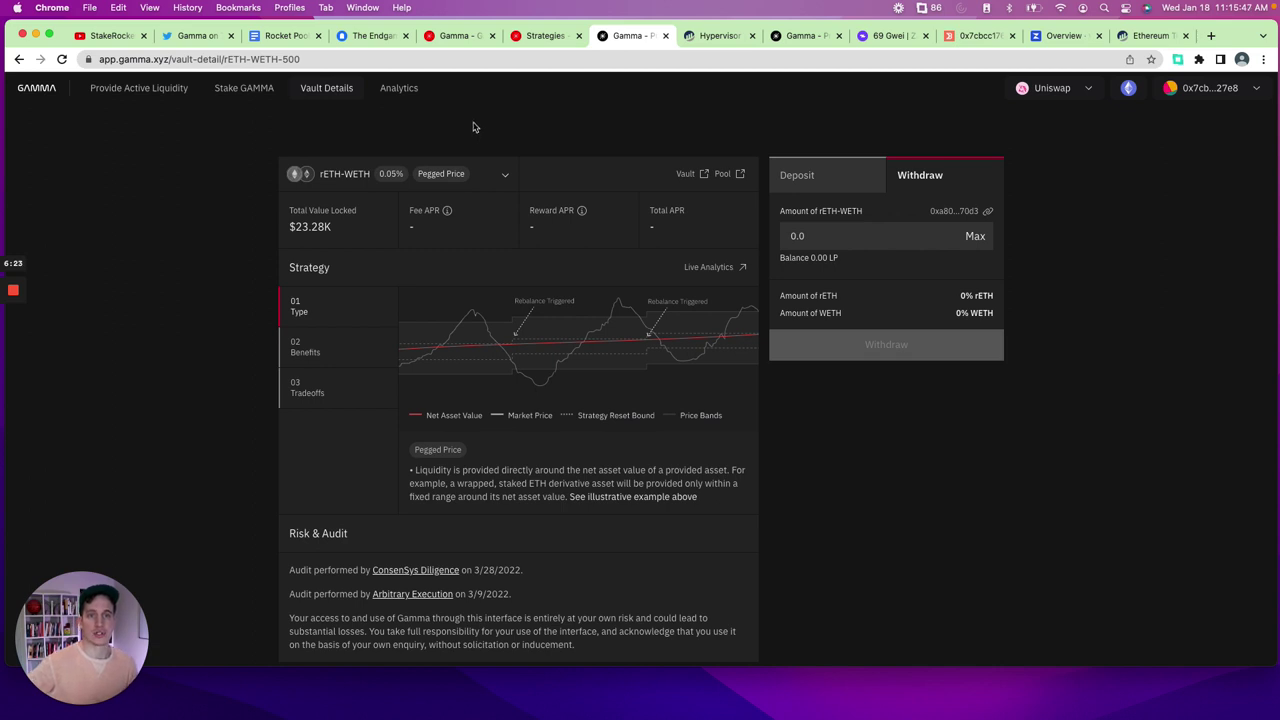
{"action": "left_click", "coordinate": [194, 37]}
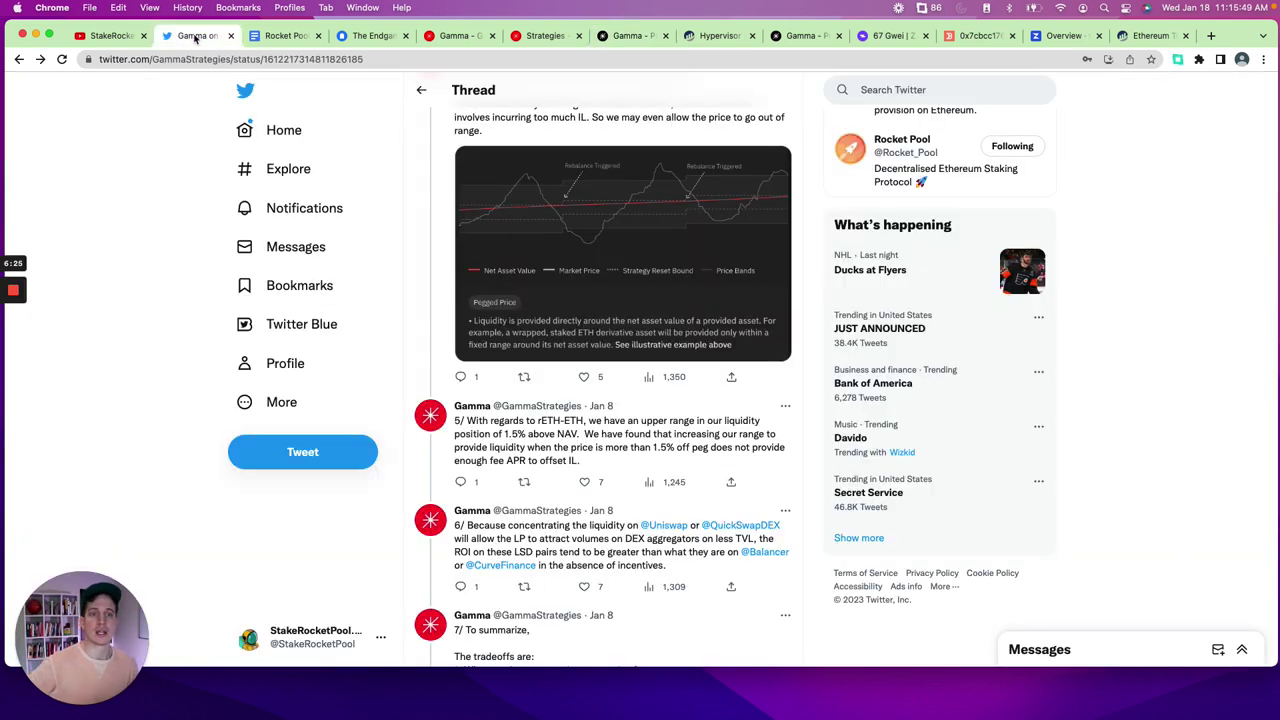